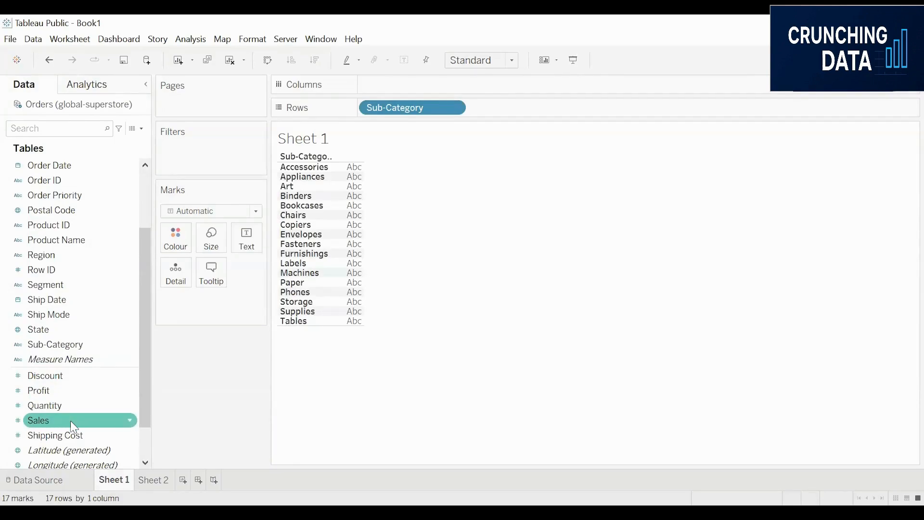
# Add the Sales measure to the Sub-Category table on Sheet 1.
pyautogui.doubleClick(70, 421)
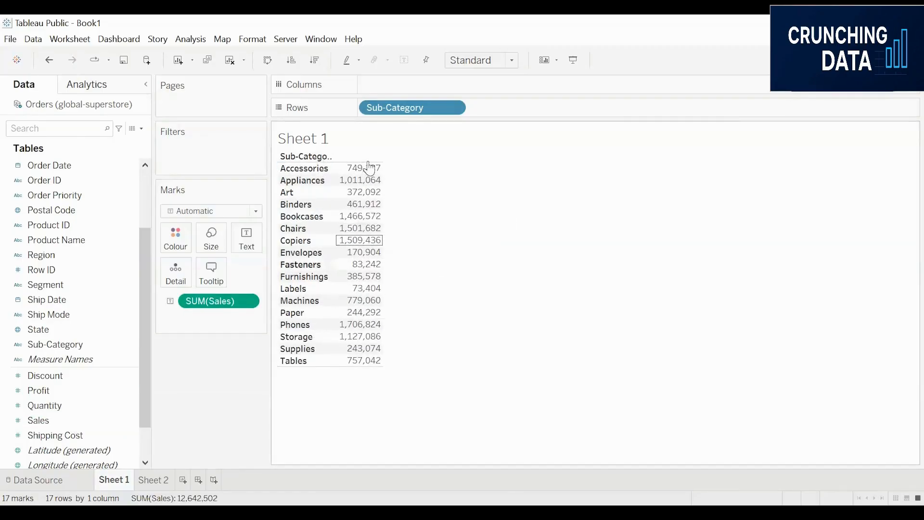
# Examine the field label formatting options for the Sub-Category header, covering the default, corner, row and column settings, and close them.
pyautogui.moveTo(375, 169)
pyautogui.rightClick(361, 155)
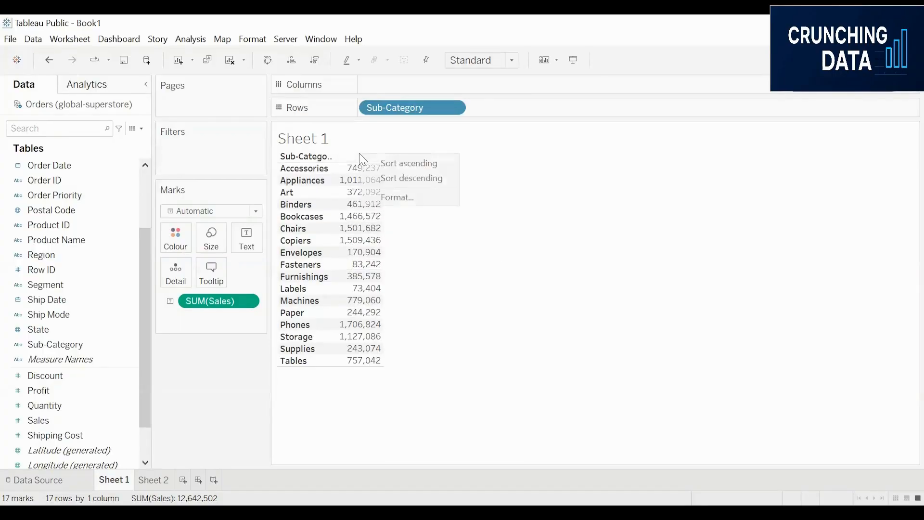
pyautogui.click(378, 208)
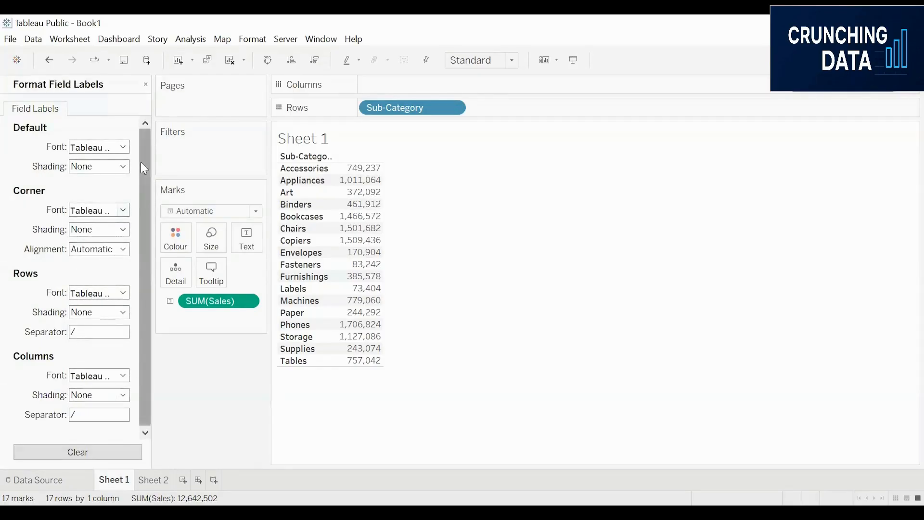
pyautogui.moveTo(141, 166); pyautogui.dragTo(139, 243)
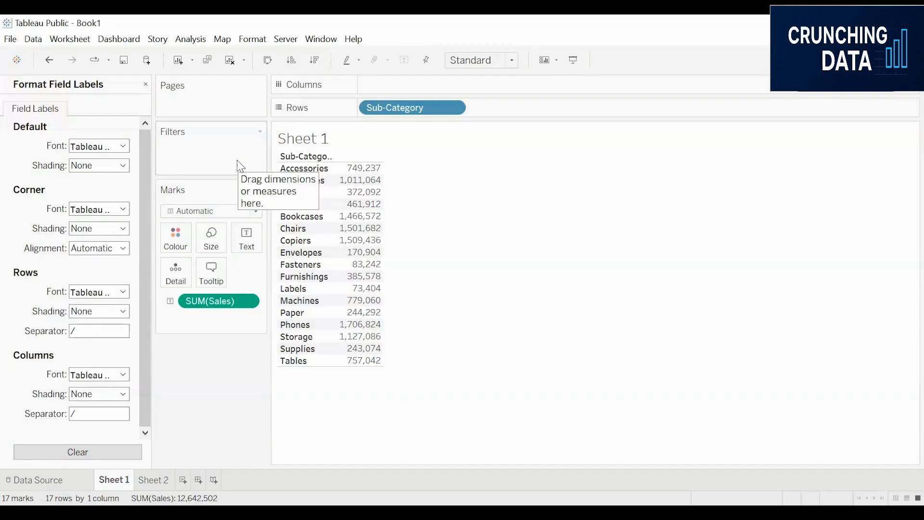
pyautogui.click(146, 84)
# On Sheet 2, build a horizontal bar chart of Sales by Sub-Category and set its view to Fit Height.
pyautogui.click(154, 480)
pyautogui.click(47, 271)
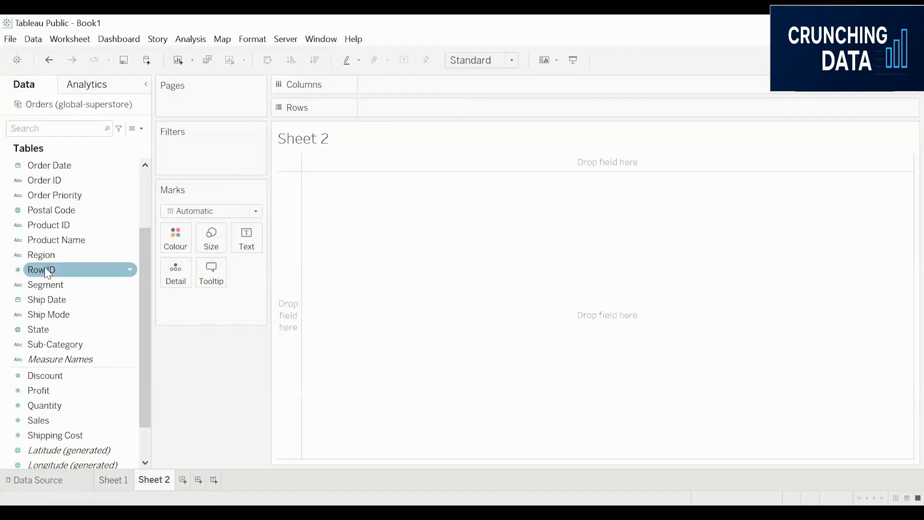
pyautogui.doubleClick(57, 345)
pyautogui.doubleClick(43, 421)
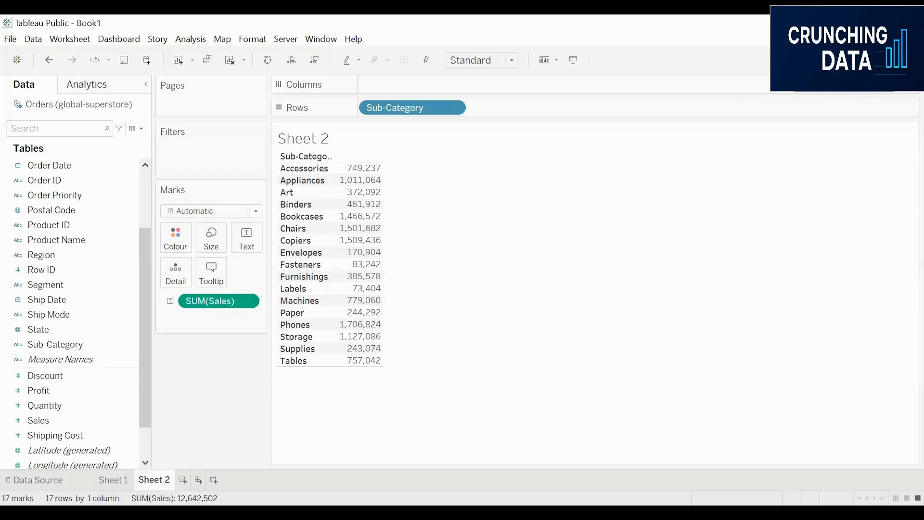
pyautogui.click(894, 60)
pyautogui.click(811, 171)
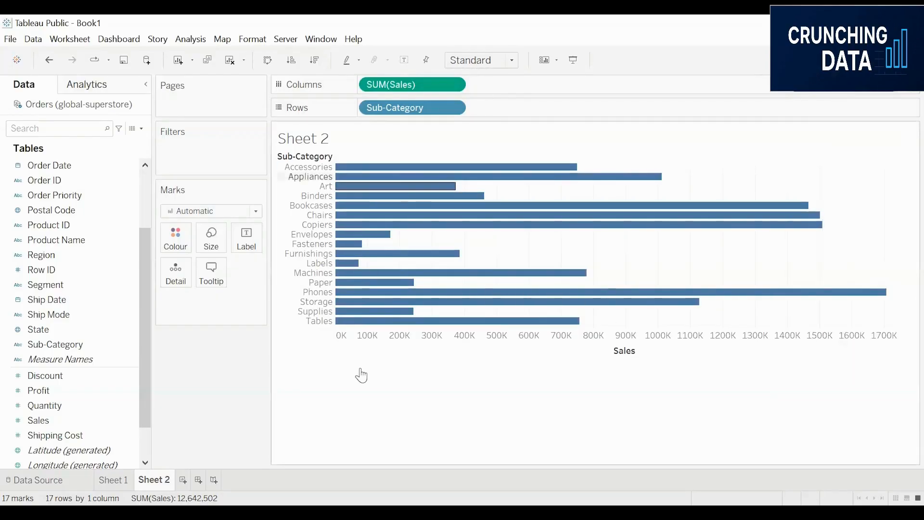
pyautogui.click(496, 60)
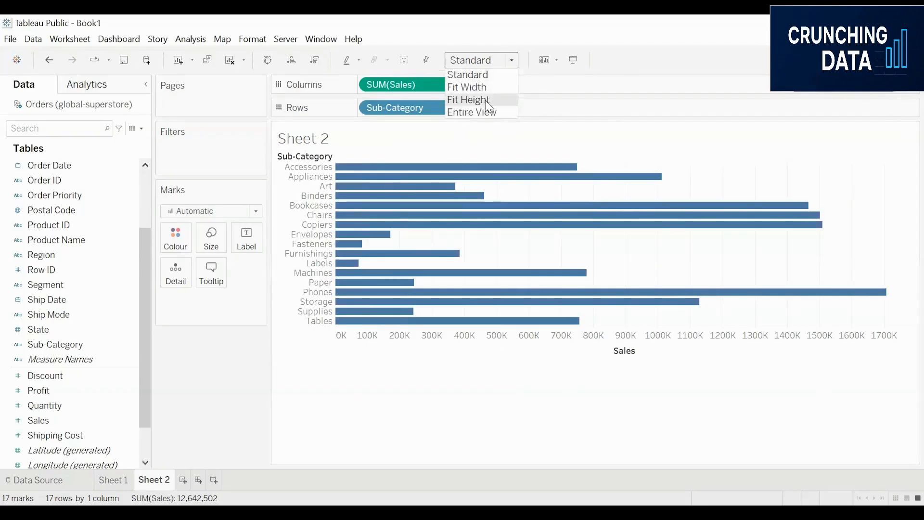
pyautogui.click(488, 101)
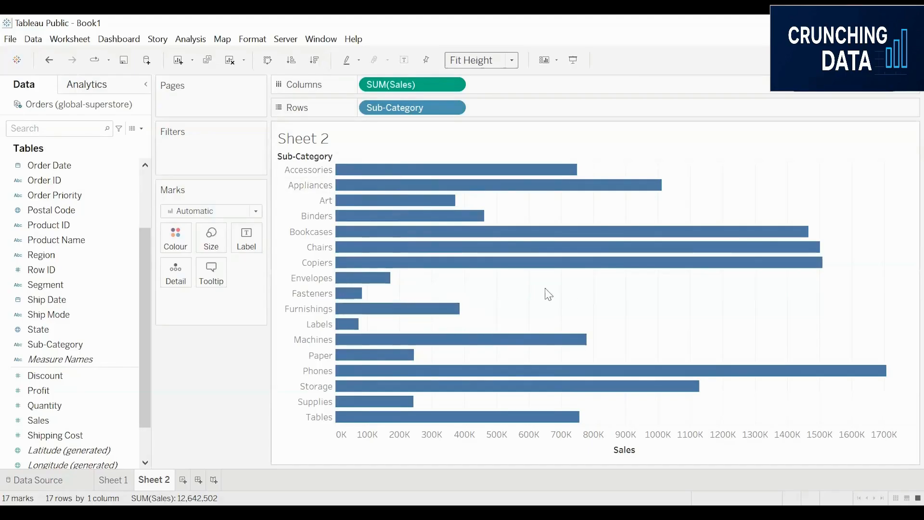
# Open the formatting options for the Sheet 2 bar chart.
pyautogui.moveTo(590, 195)
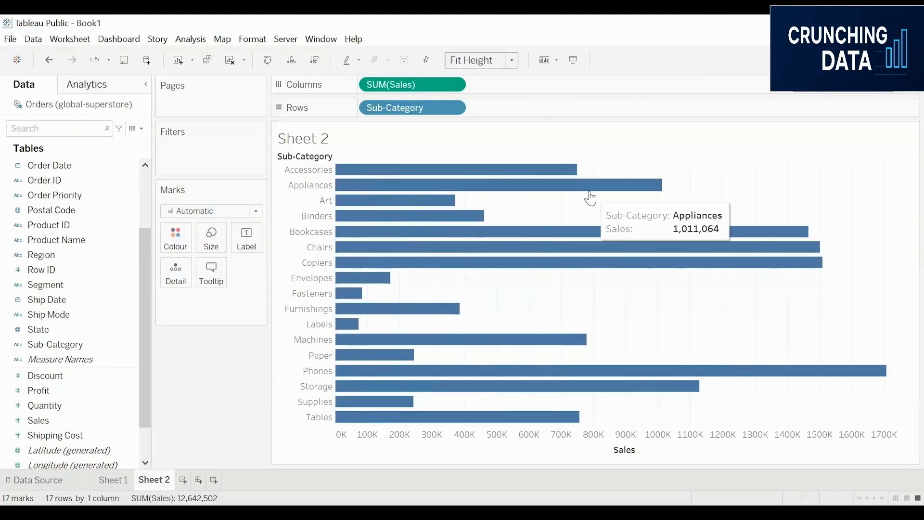
pyautogui.rightClick(706, 171)
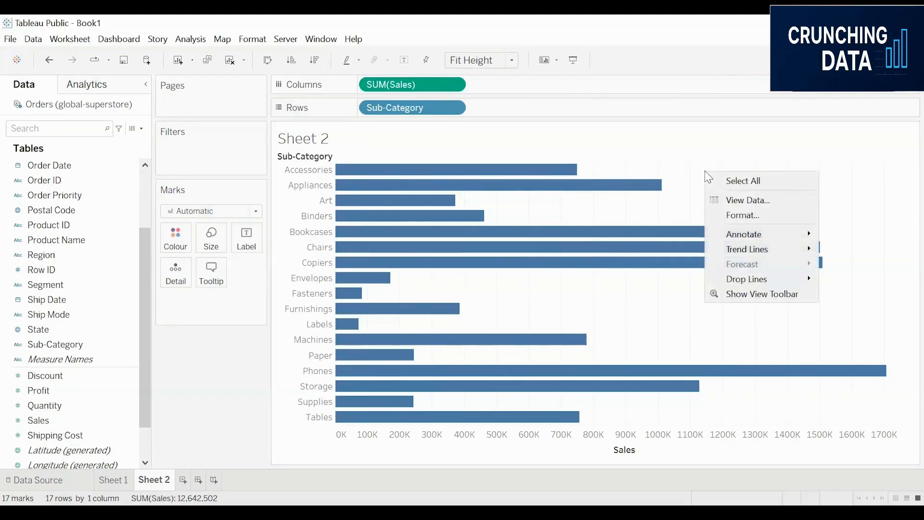
pyautogui.click(730, 216)
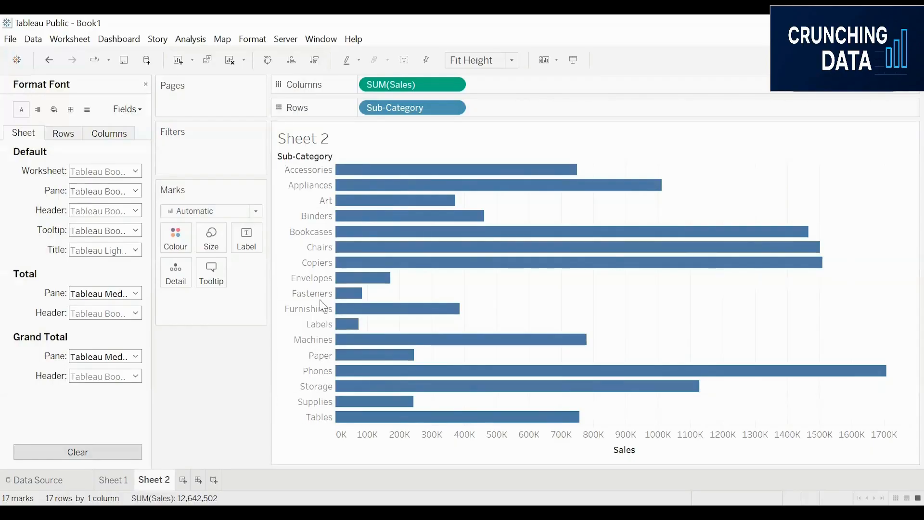
# Compare the font formatting options available for the whole sheet, the rows and the columns.
pyautogui.moveTo(622, 189)
pyautogui.moveTo(364, 255)
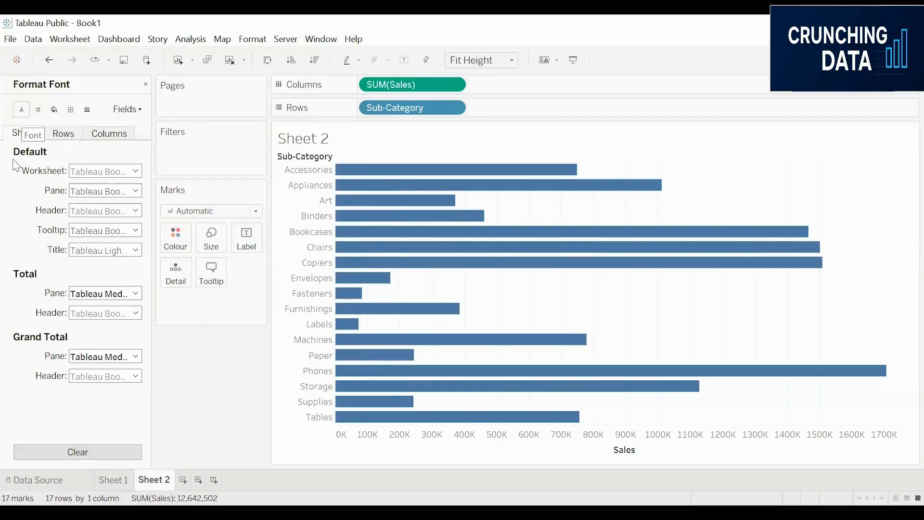
pyautogui.click(71, 137)
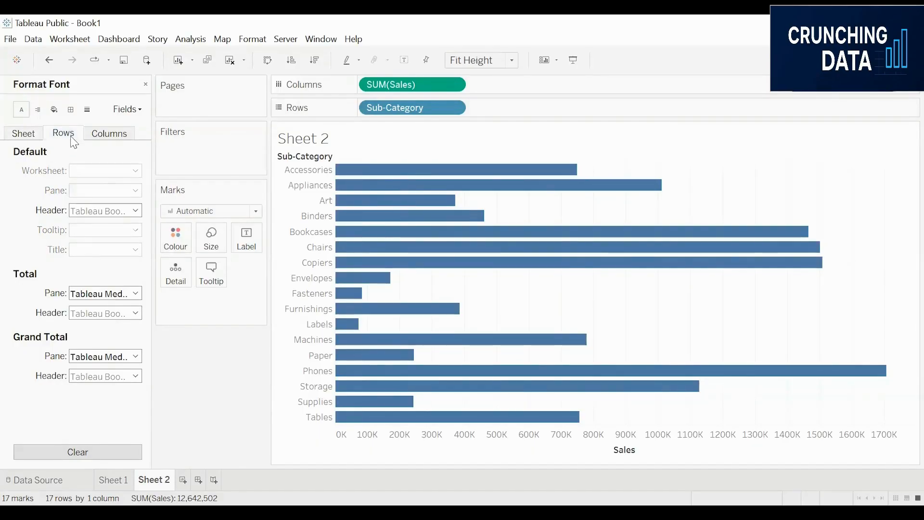
pyautogui.click(22, 141)
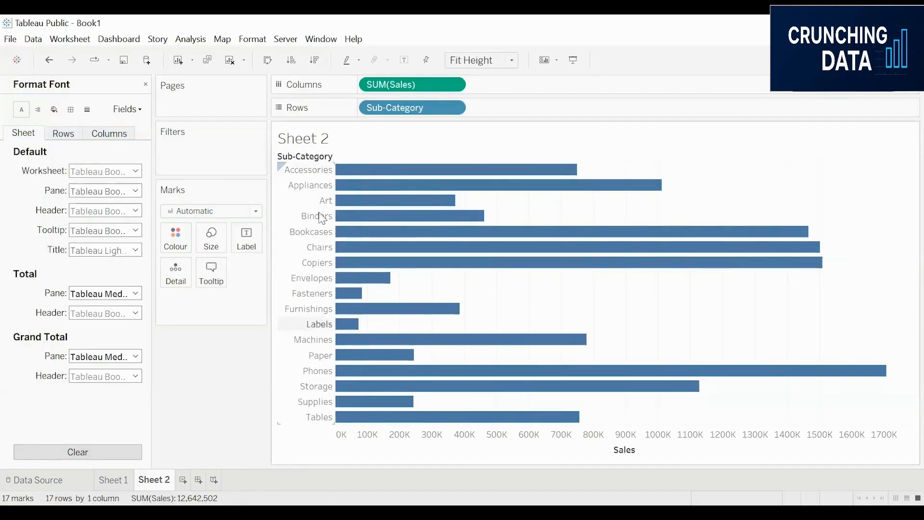
pyautogui.moveTo(578, 380)
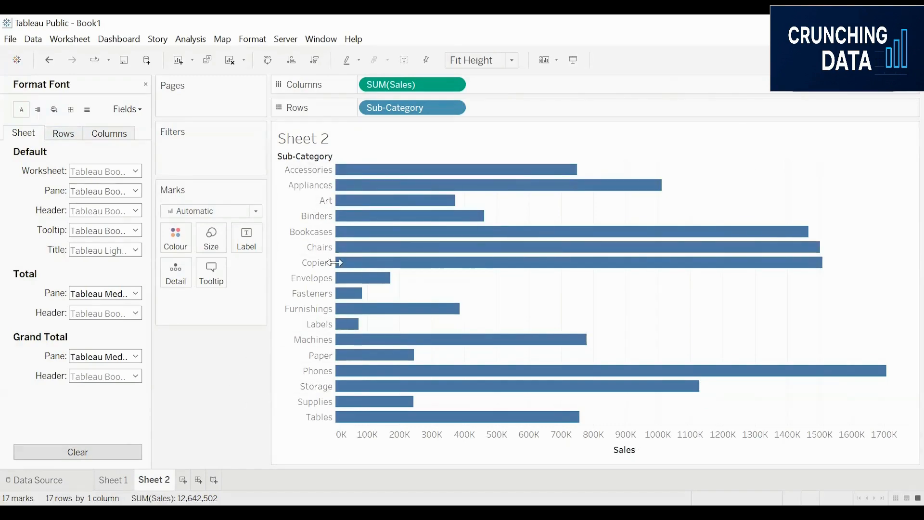
pyautogui.click(74, 136)
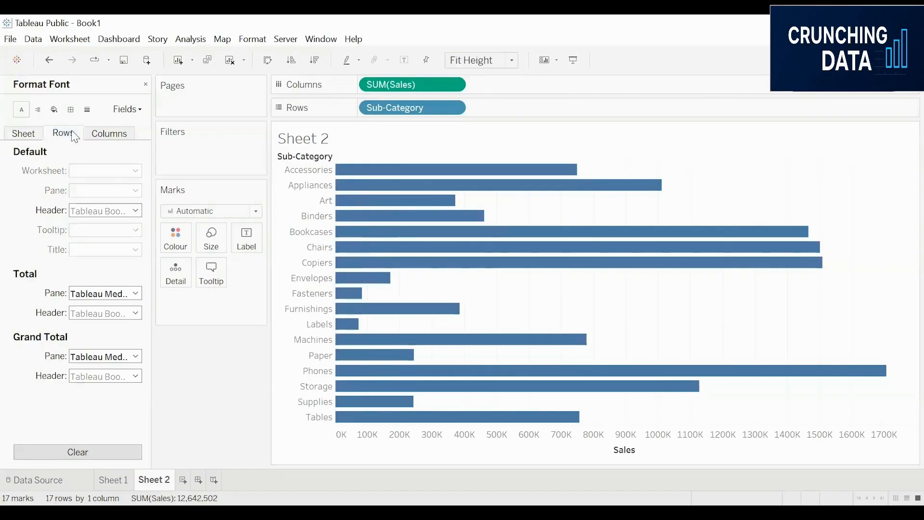
pyautogui.click(120, 140)
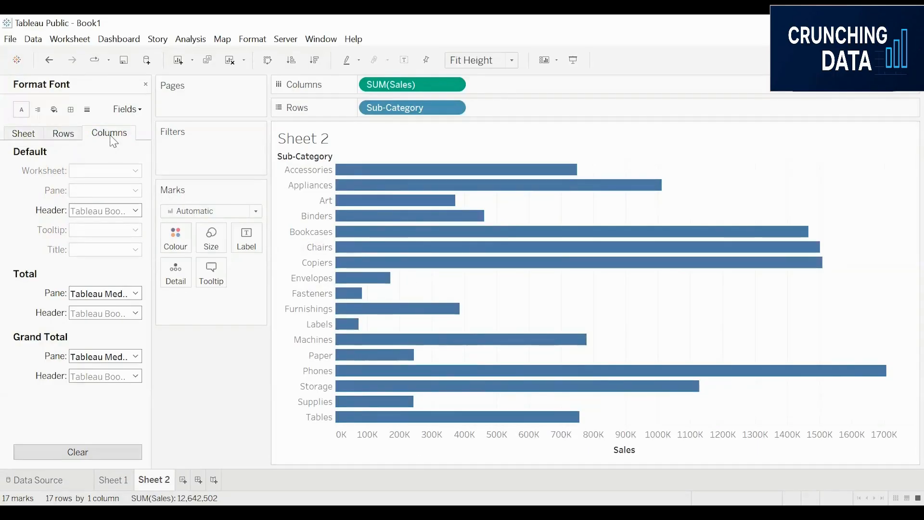
pyautogui.click(22, 141)
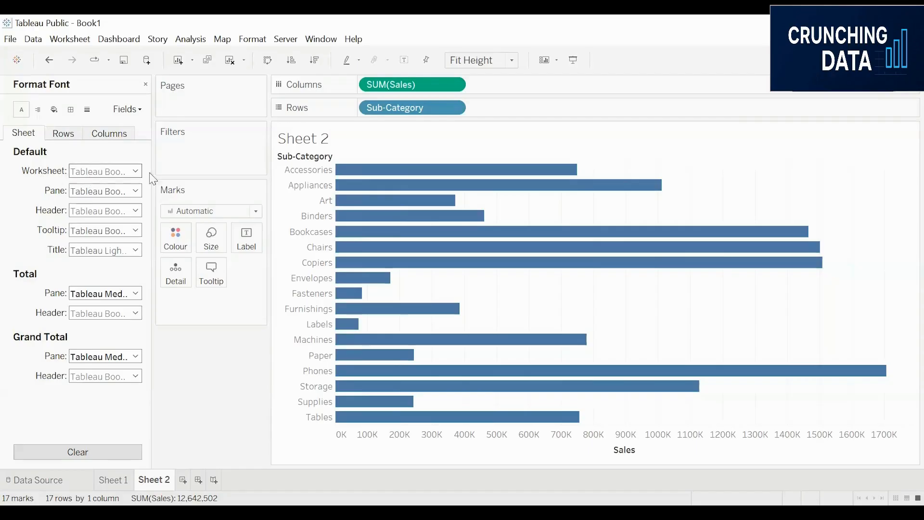
# Set the sheet's default worksheet font colour to orange.
pyautogui.click(126, 172)
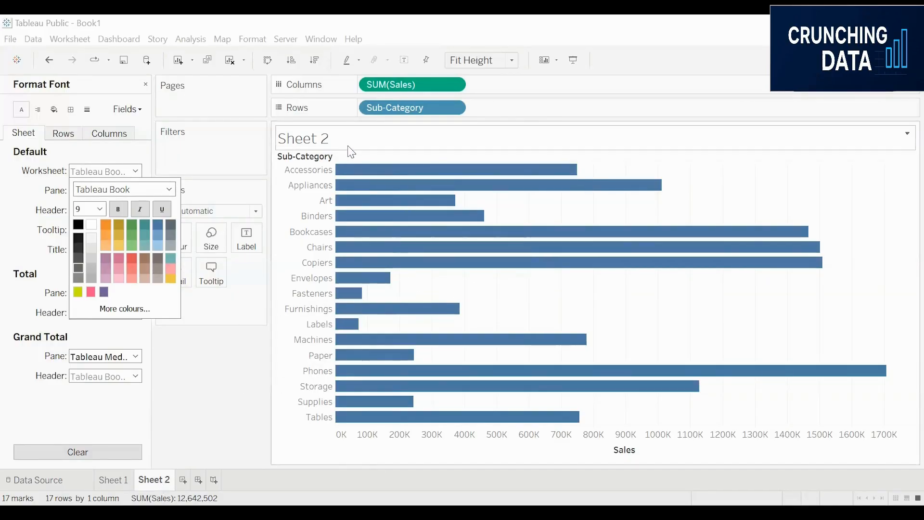
pyautogui.click(106, 225)
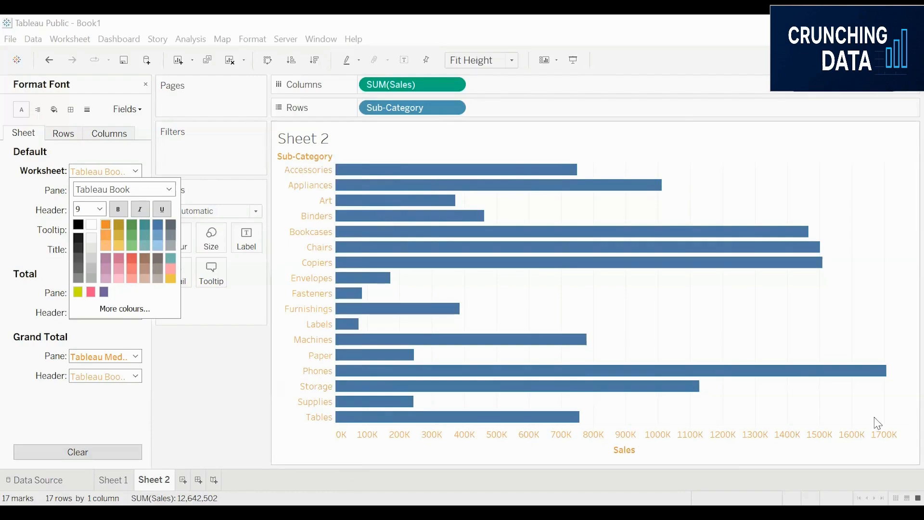
pyautogui.click(230, 367)
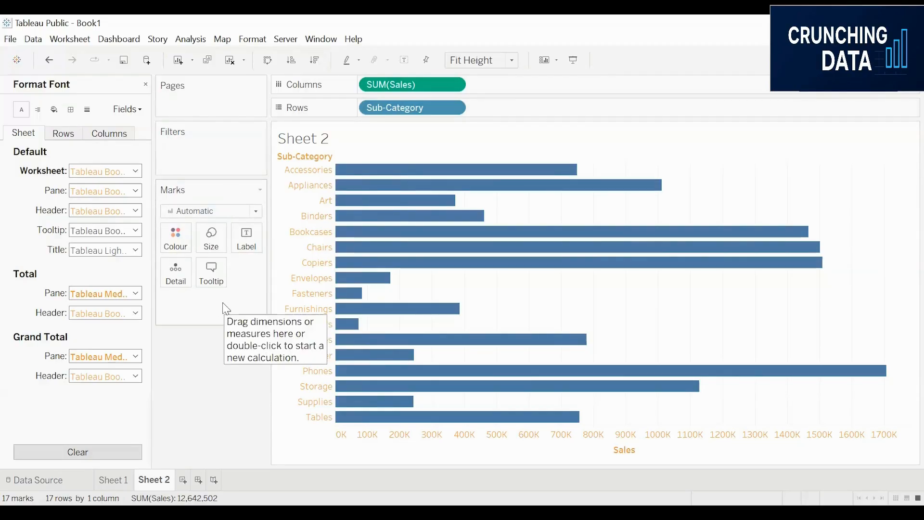
pyautogui.click(177, 243)
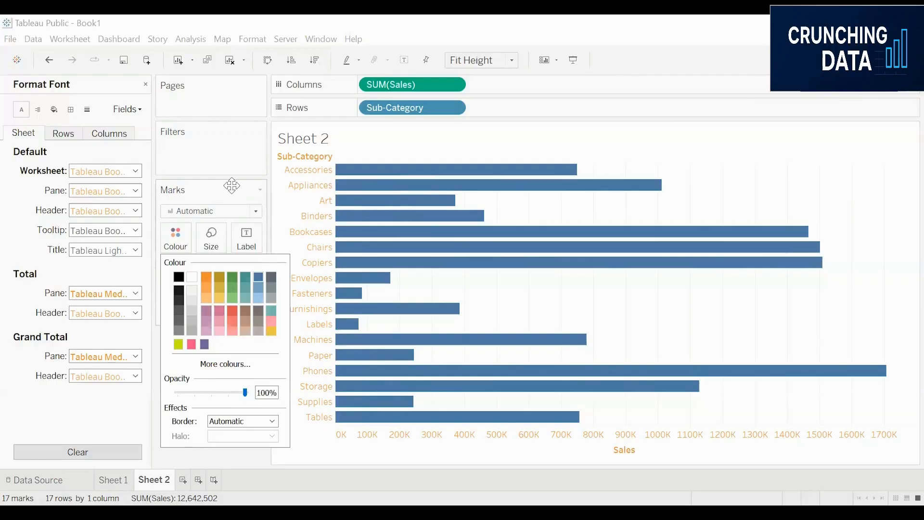
pyautogui.click(232, 185)
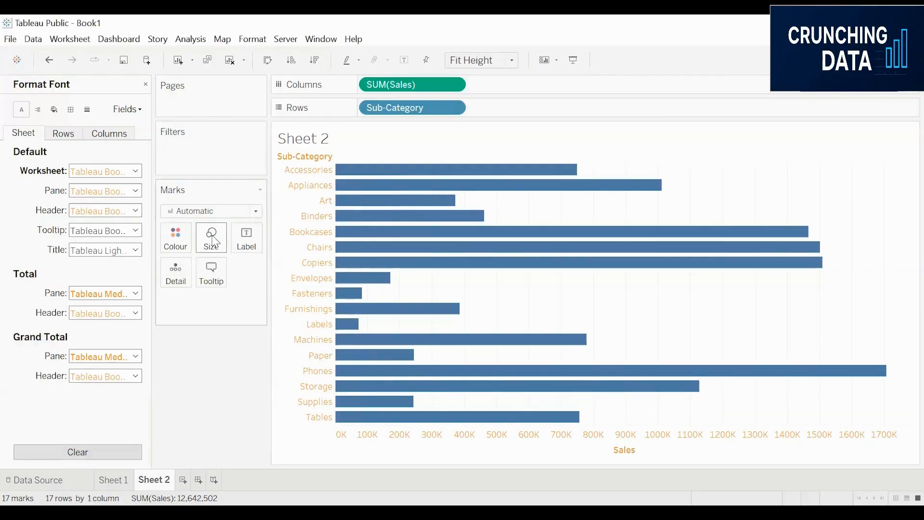
# Show mark labels on the bars of the Sales chart.
pyautogui.moveTo(391, 200)
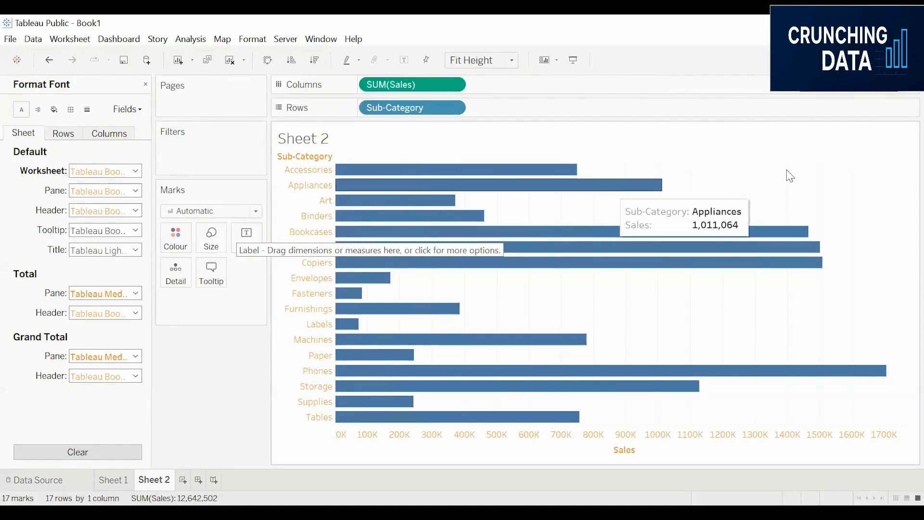
pyautogui.click(246, 238)
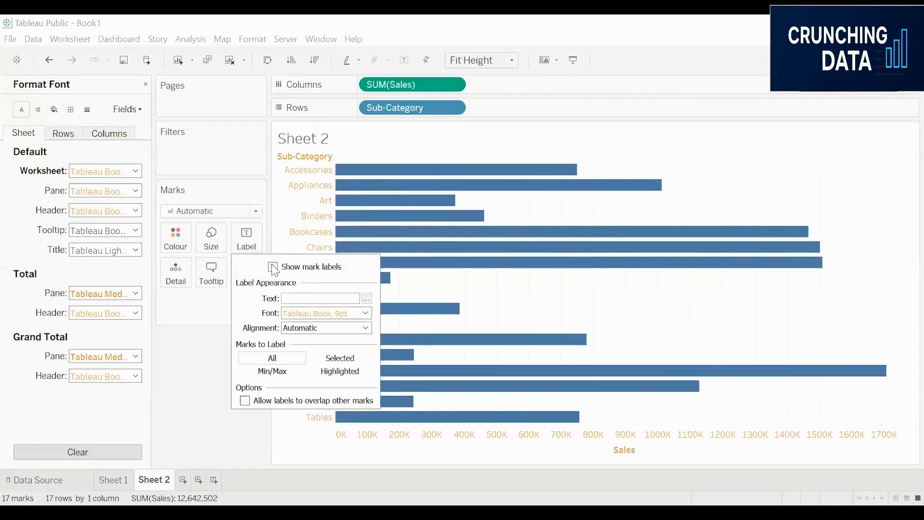
pyautogui.click(273, 266)
pyautogui.click(191, 313)
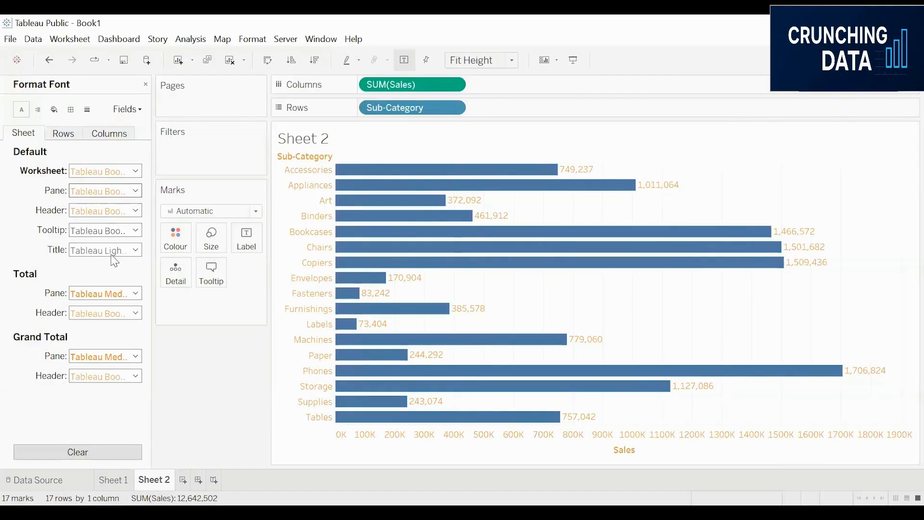
# Set the default pane font colour to green for the sheet.
pyautogui.click(105, 191)
pyautogui.click(132, 255)
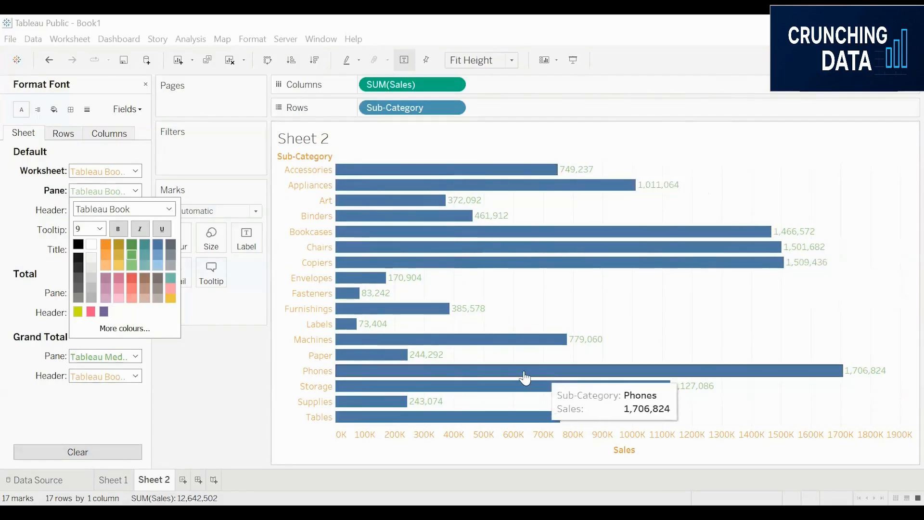
pyautogui.click(2, 229)
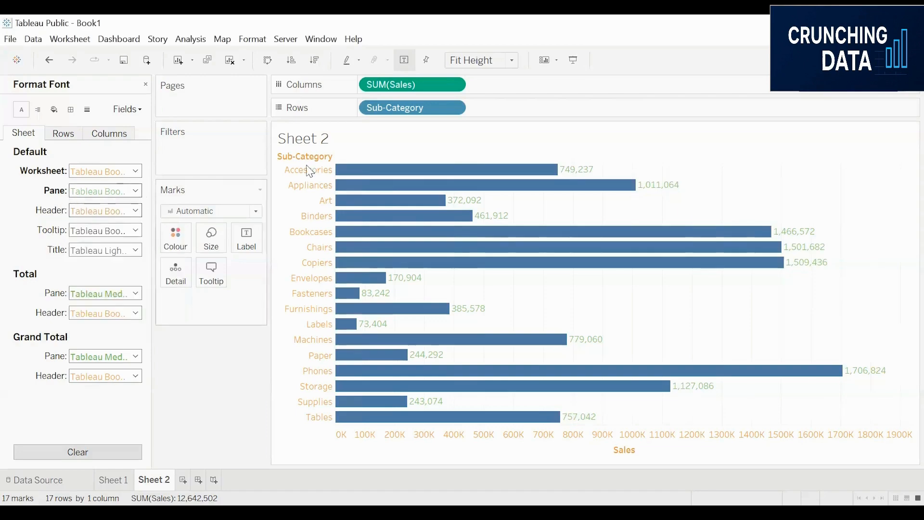
# Try blue as the sheet's default header font colour, and set it to orange instead.
pyautogui.click(136, 211)
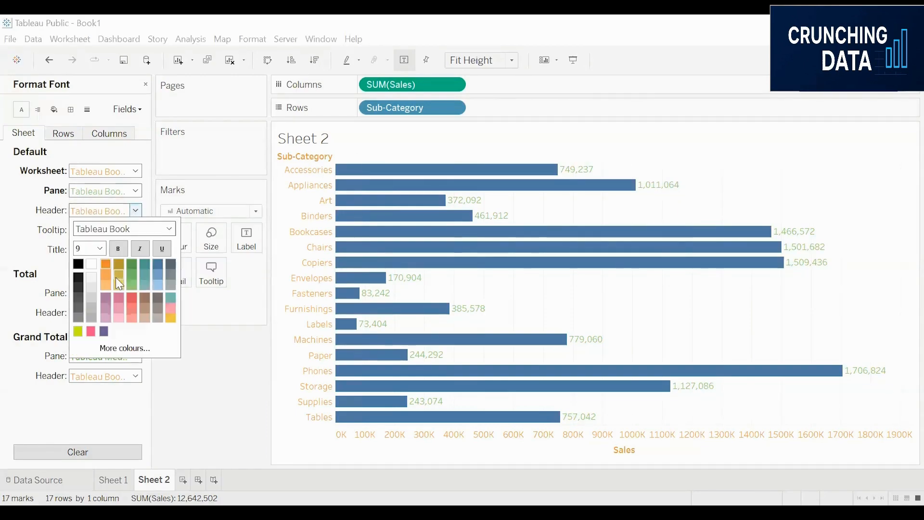
pyautogui.click(154, 265)
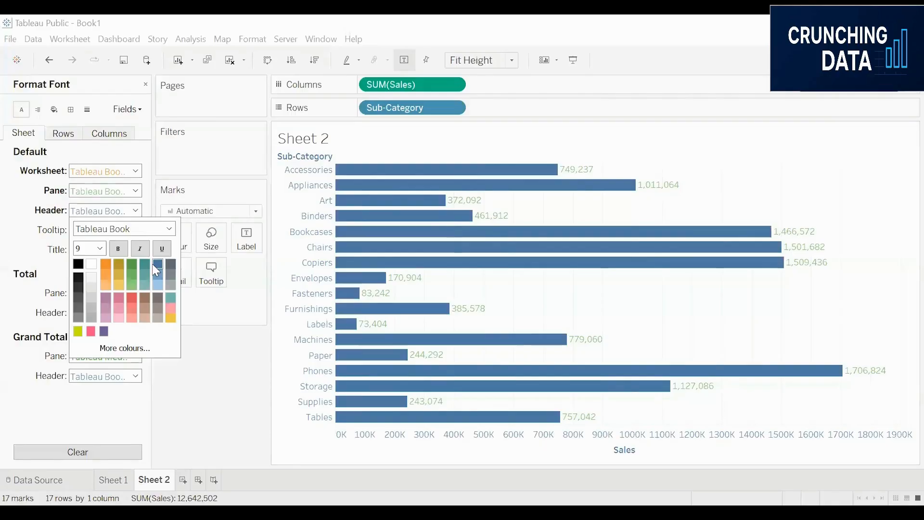
pyautogui.click(118, 268)
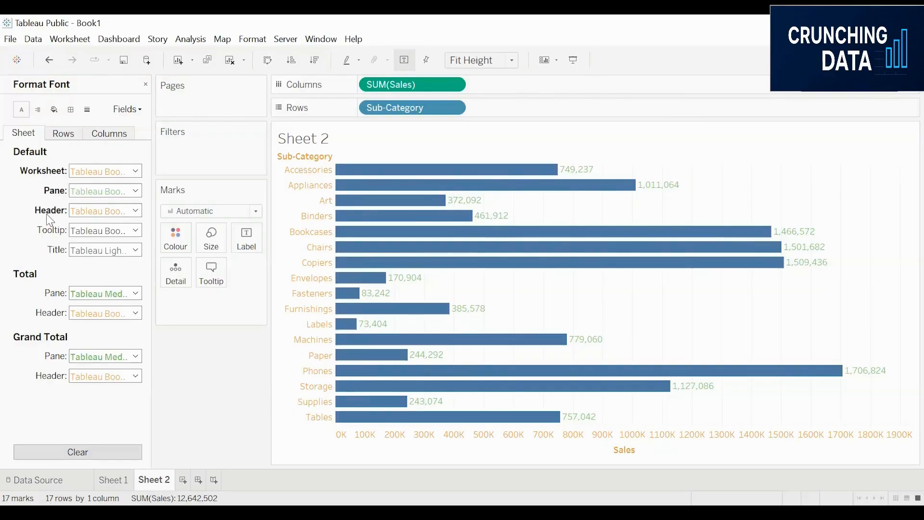
# Set the sheet's default tooltip font colour to red.
pyautogui.click(95, 231)
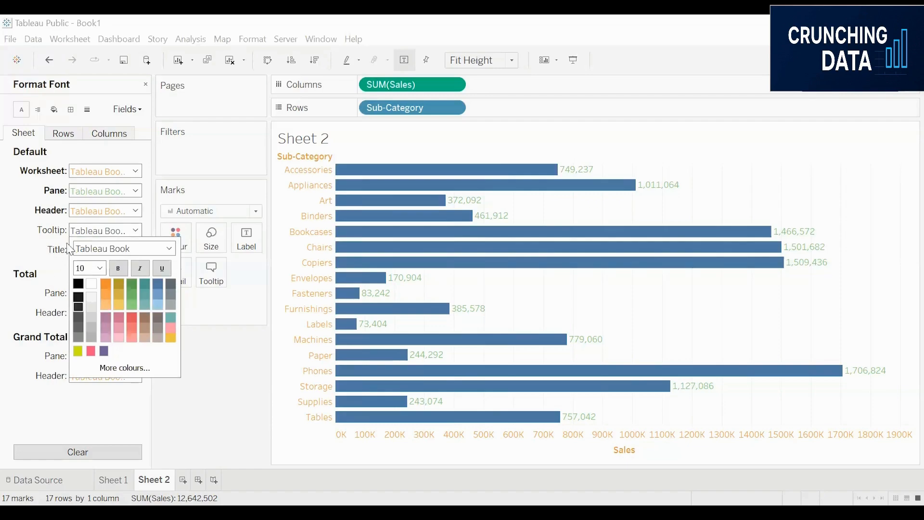
pyautogui.moveTo(383, 176)
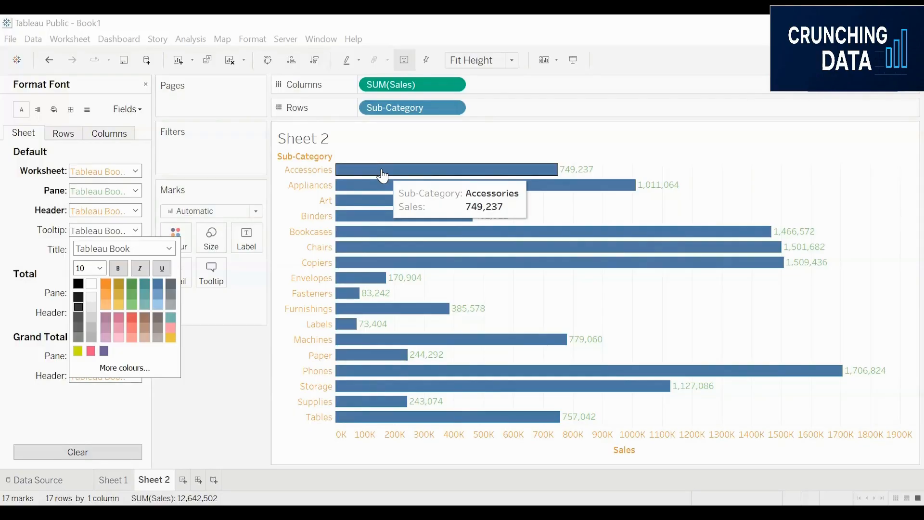
pyautogui.click(129, 317)
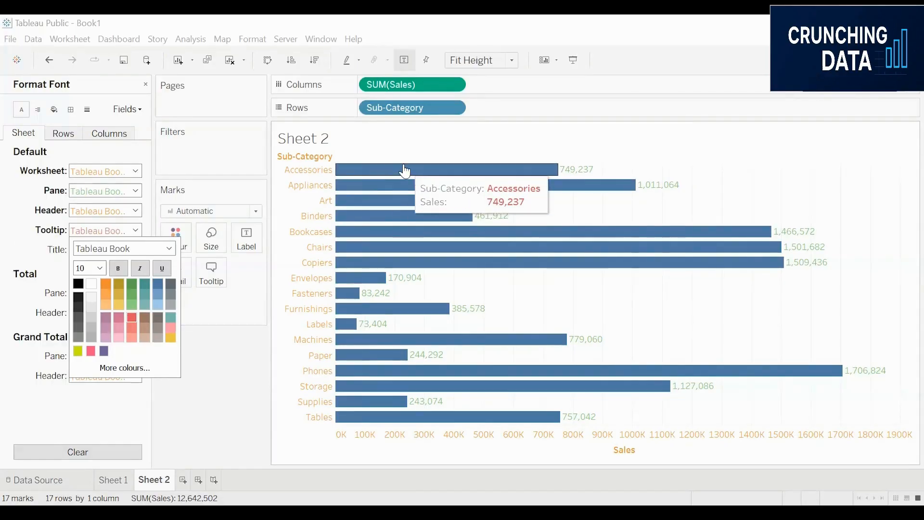
# Set the sheet's default title font colour to brown.
pyautogui.click(135, 231)
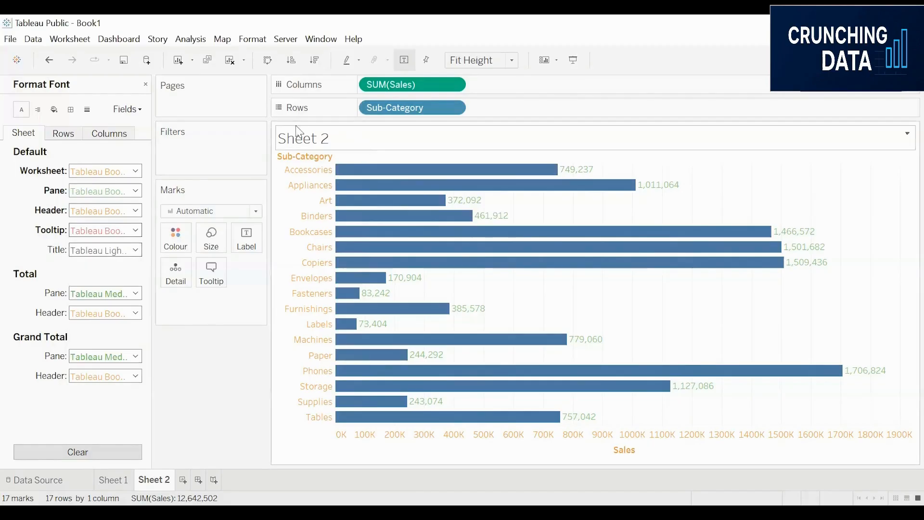
pyautogui.click(135, 250)
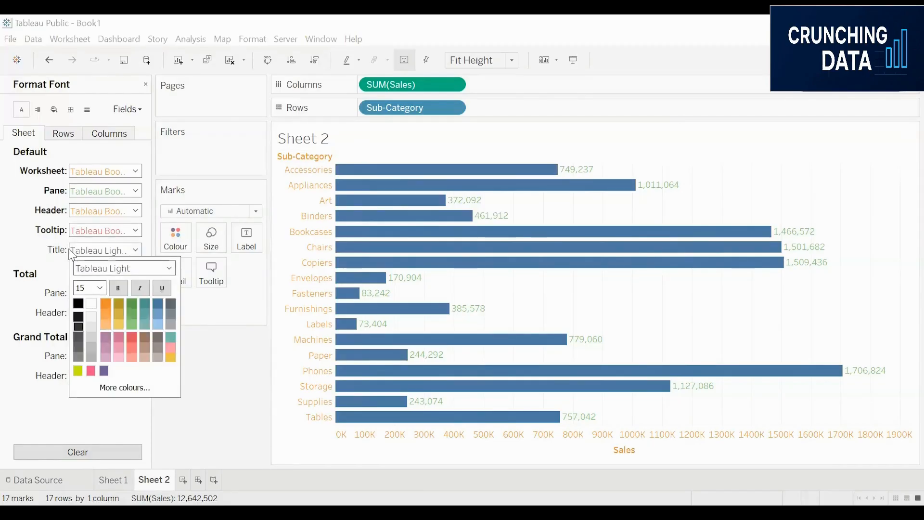
pyautogui.click(143, 338)
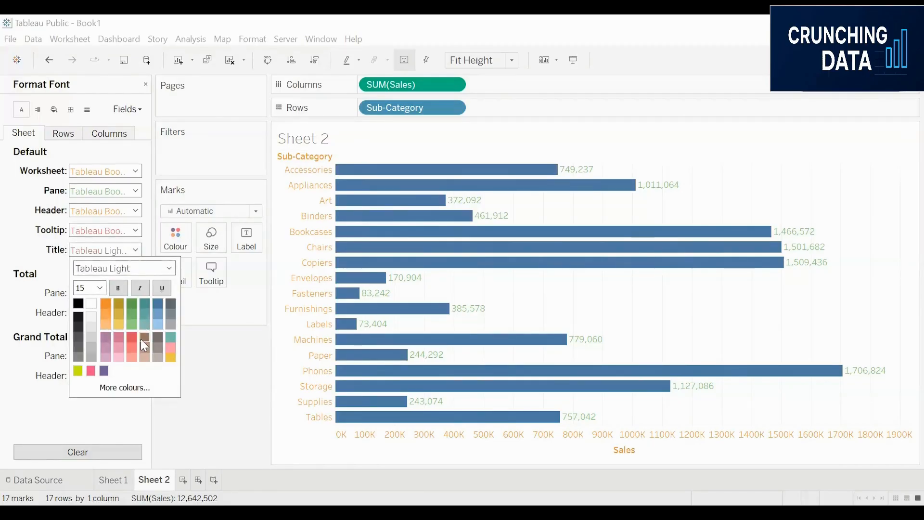
# Replace the sheet name placeholder in the worksheet title with the text "horizontal bar chart".
pyautogui.doubleClick(342, 141)
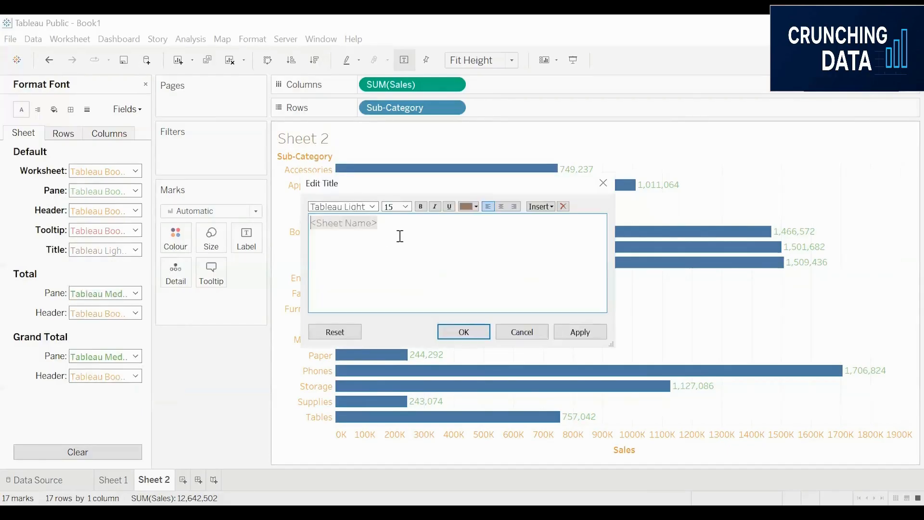
pyautogui.write('hoe')
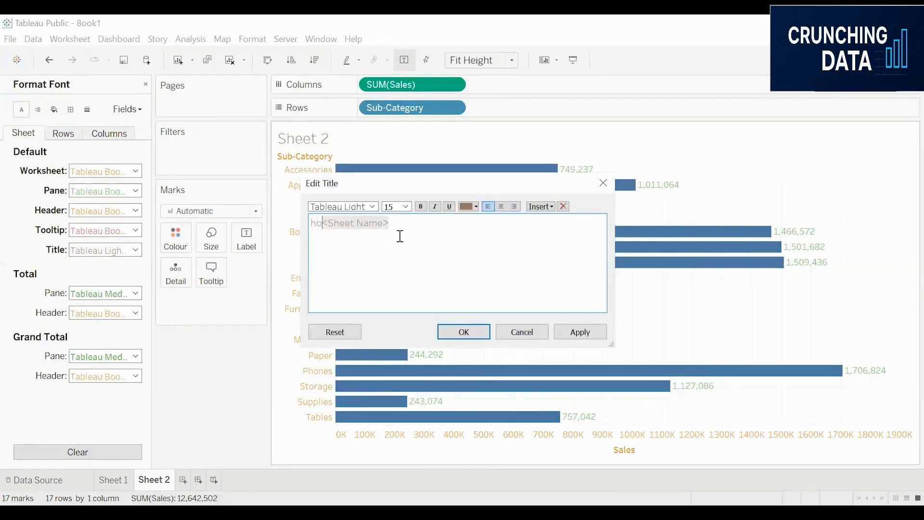
pyautogui.write('izontal bar ')
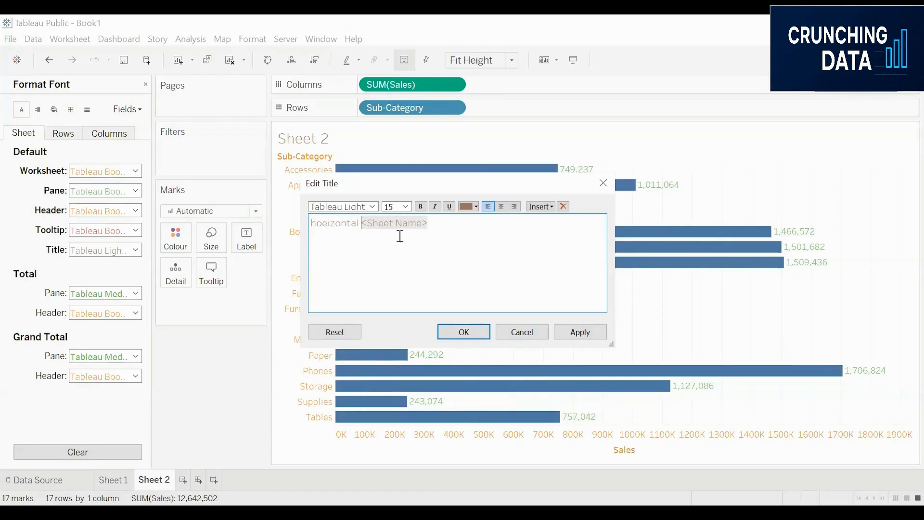
pyautogui.write('chiht')
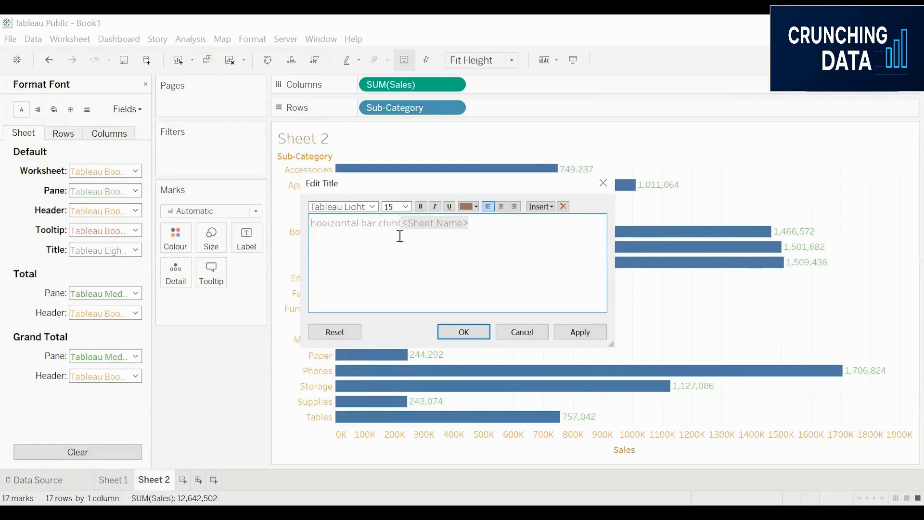
pyautogui.press('Delete')
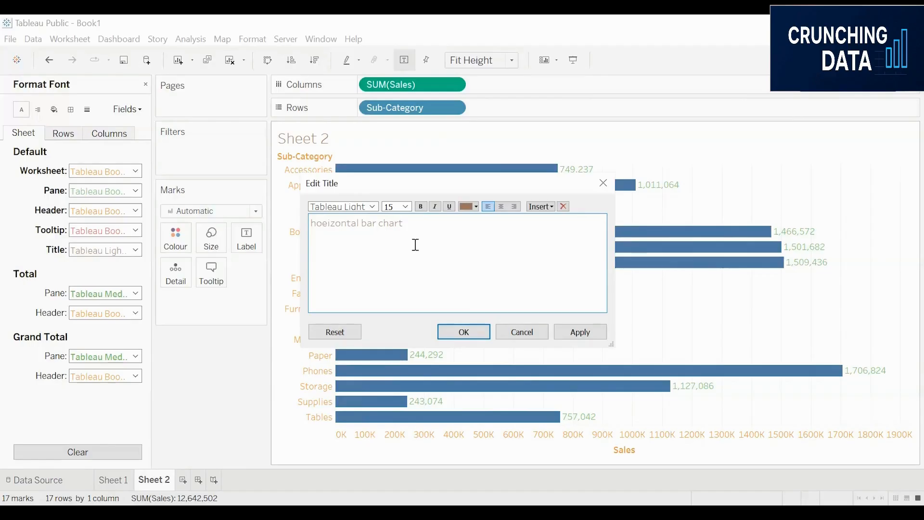
pyautogui.press('BackSpace')
pyautogui.write('r')
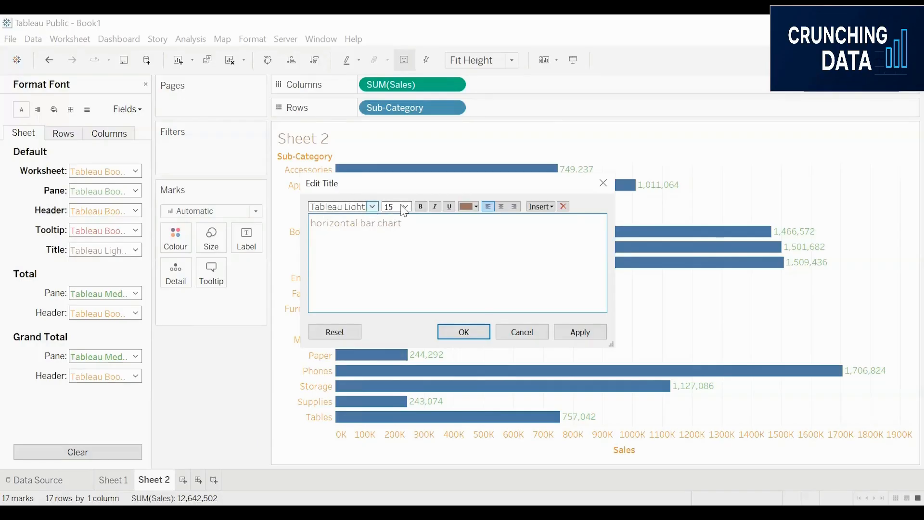
# Make the whole title text bold and underlined.
pyautogui.click(421, 206)
pyautogui.moveTo(415, 216); pyautogui.dragTo(303, 217)
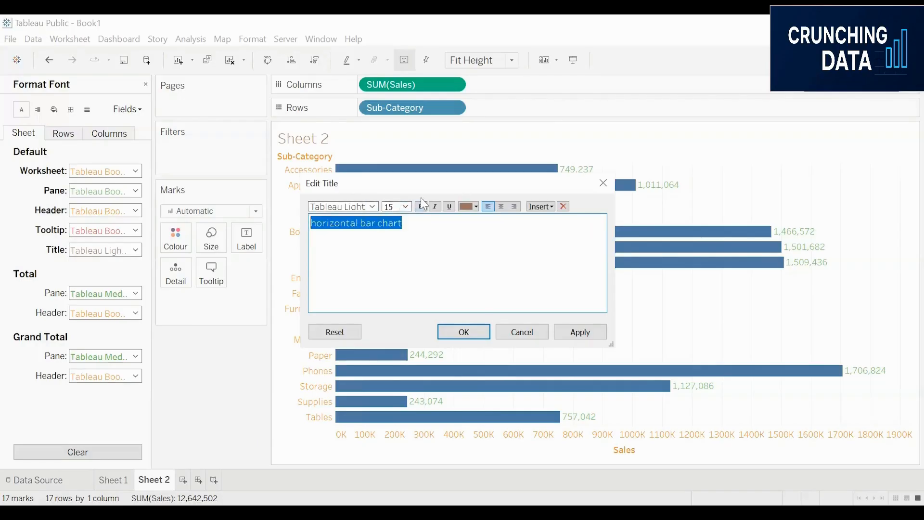
pyautogui.click(448, 210)
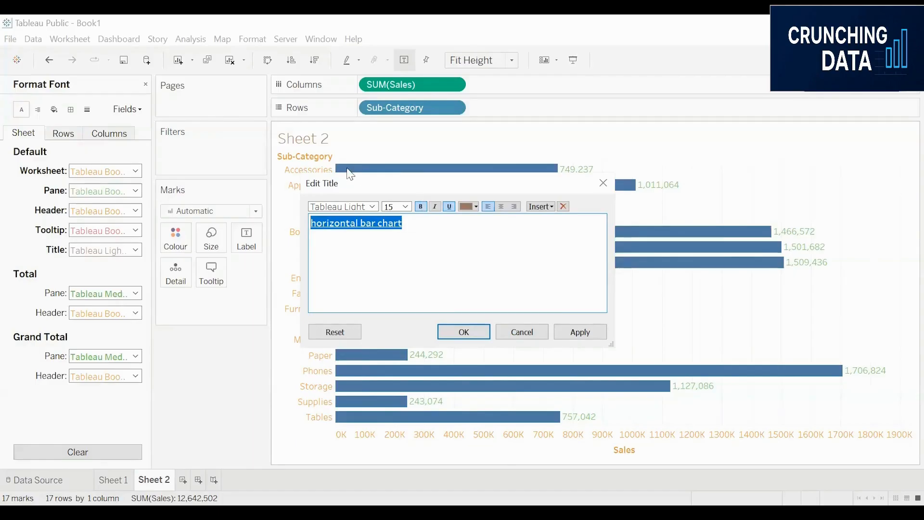
# Try left and right alignment for the title, set it to centre, and apply the title changes.
pyautogui.click(502, 206)
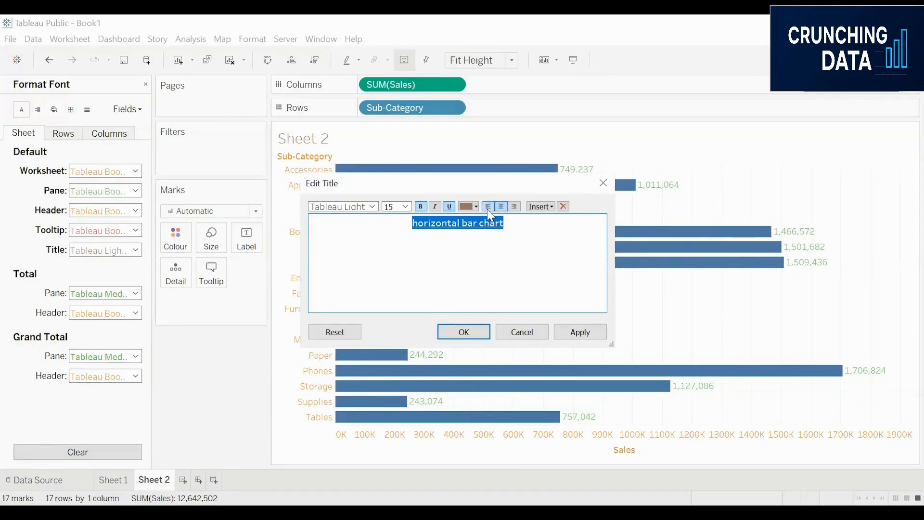
pyautogui.click(488, 208)
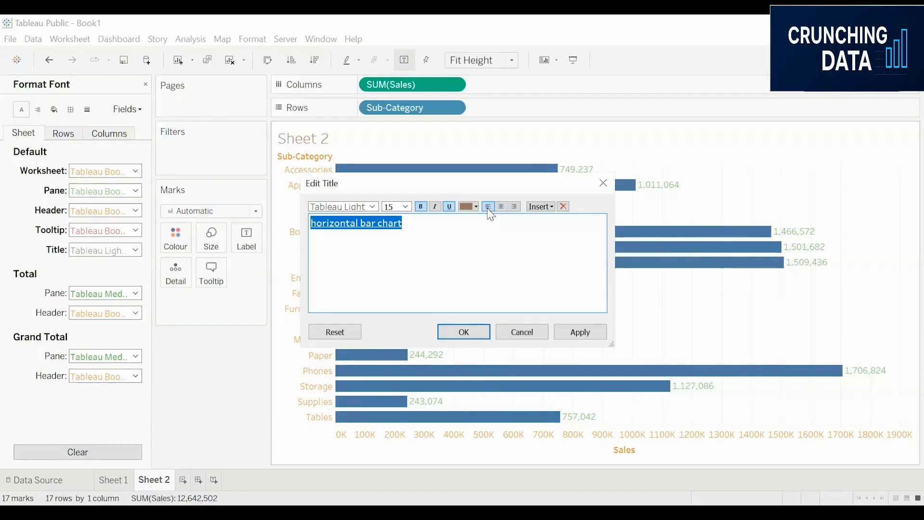
pyautogui.click(514, 208)
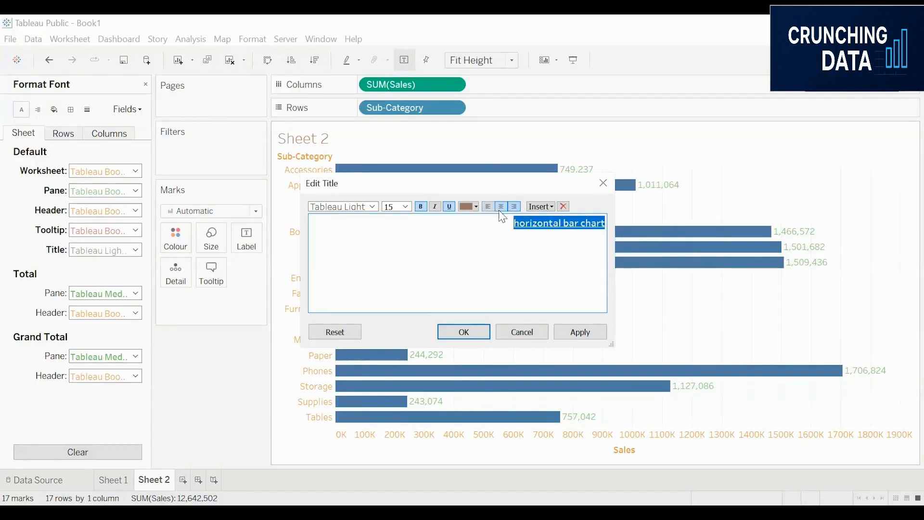
pyautogui.click(501, 207)
pyautogui.click(583, 336)
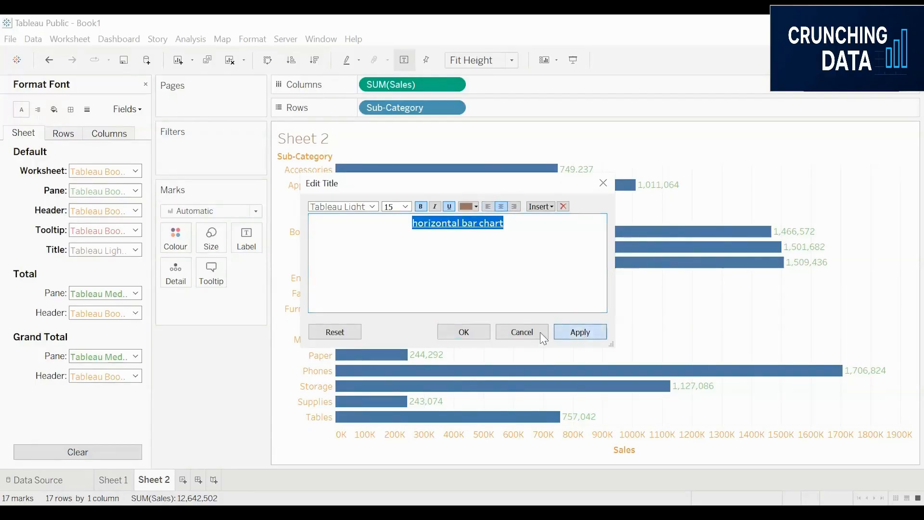
pyautogui.click(471, 329)
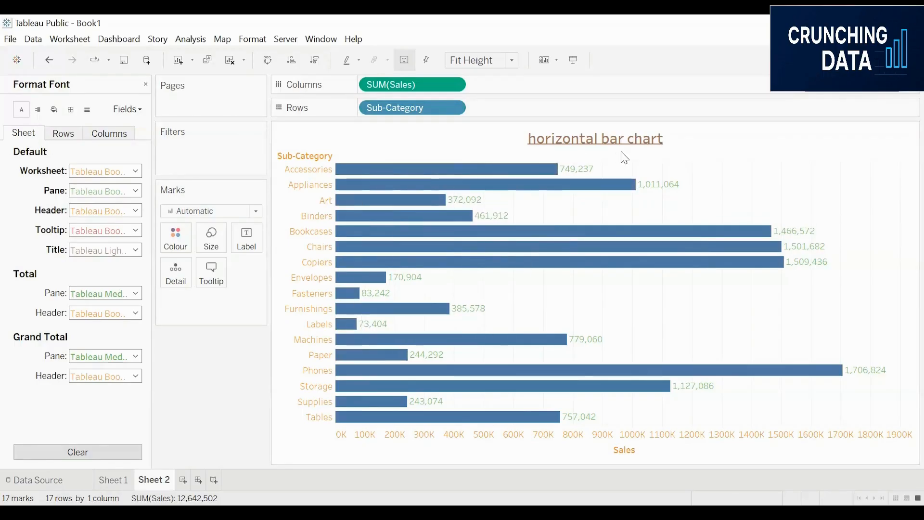
# On Sheet 1, try left and centre horizontal alignment for the default pane, and set it to right.
pyautogui.click(38, 110)
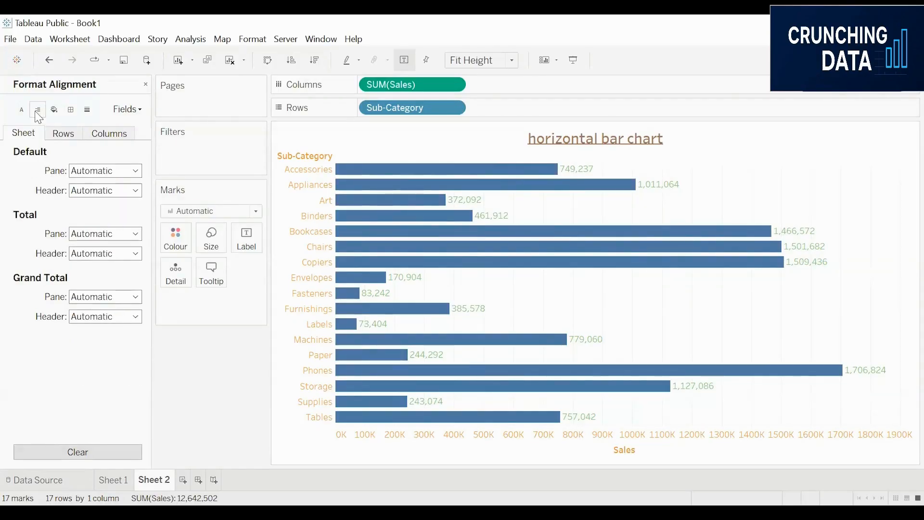
pyautogui.click(110, 483)
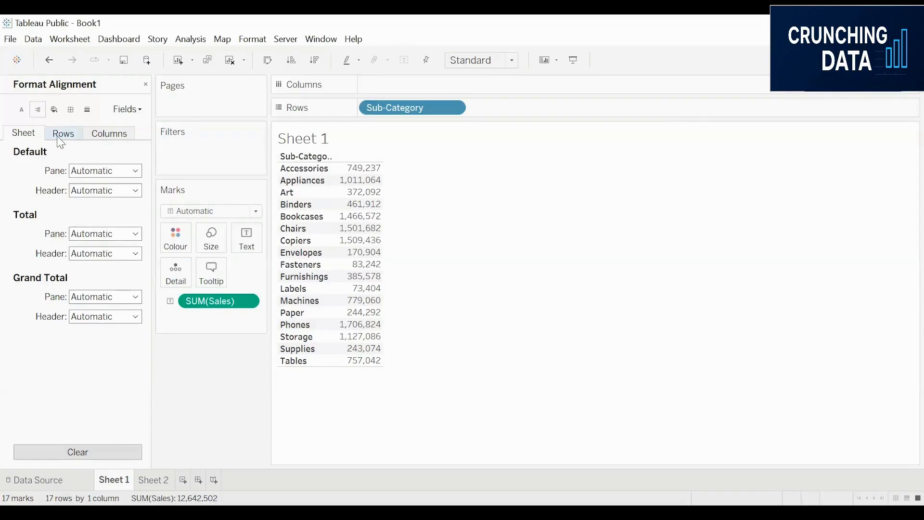
pyautogui.click(95, 174)
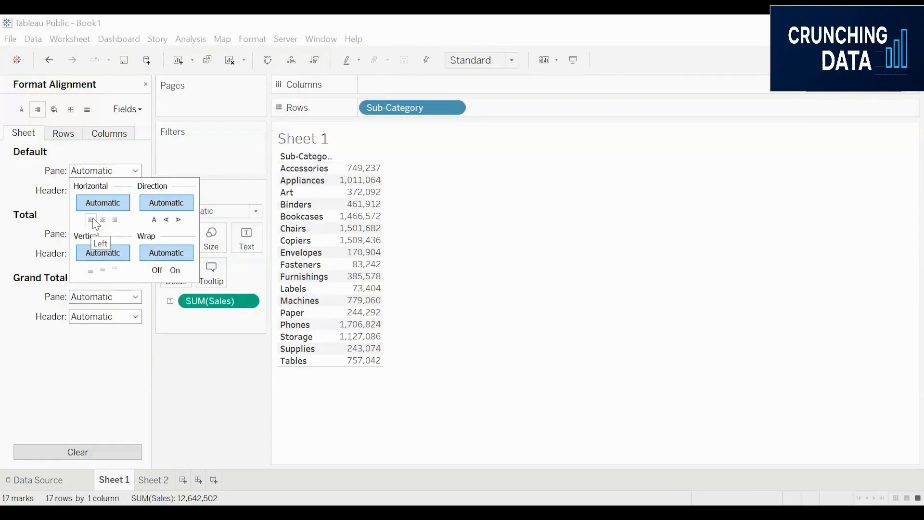
pyautogui.click(93, 220)
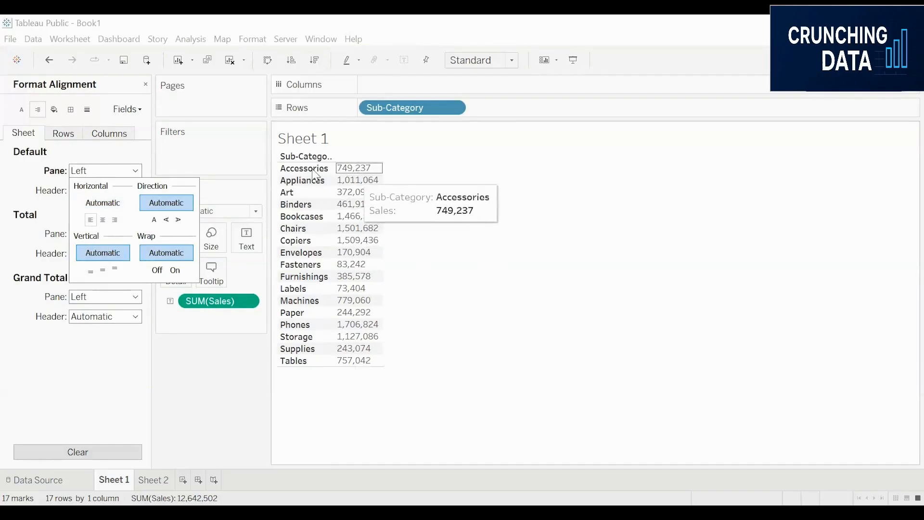
pyautogui.click(103, 221)
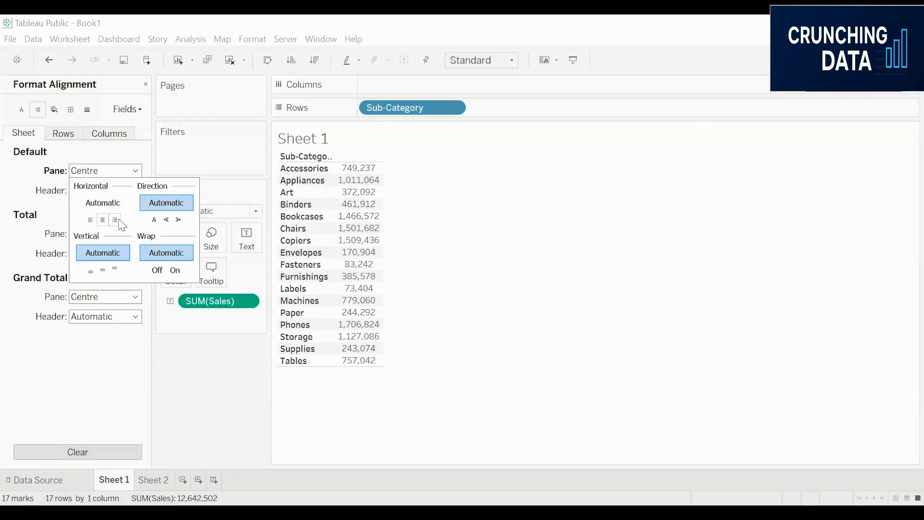
pyautogui.click(115, 220)
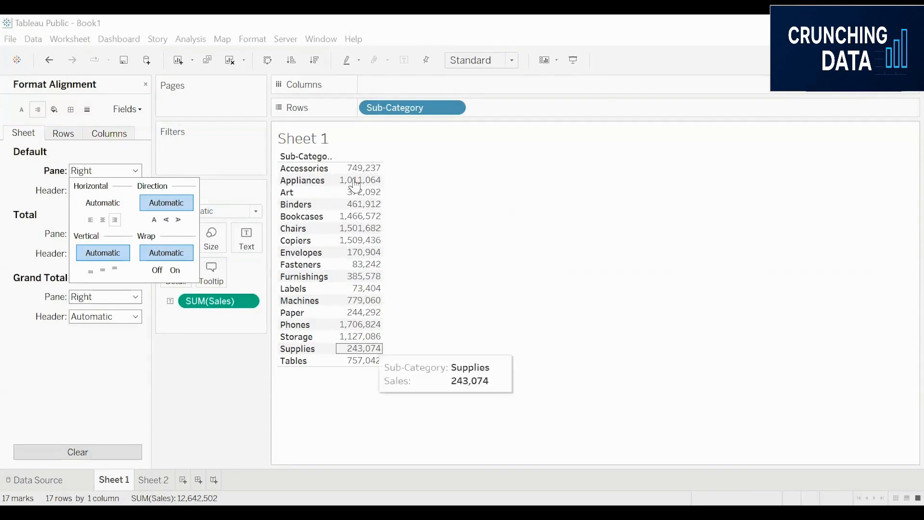
# Try up and down text directions for Sheet 1's default pane, set the direction to normal, and set the vertical alignment to bottom.
pyautogui.click(158, 217)
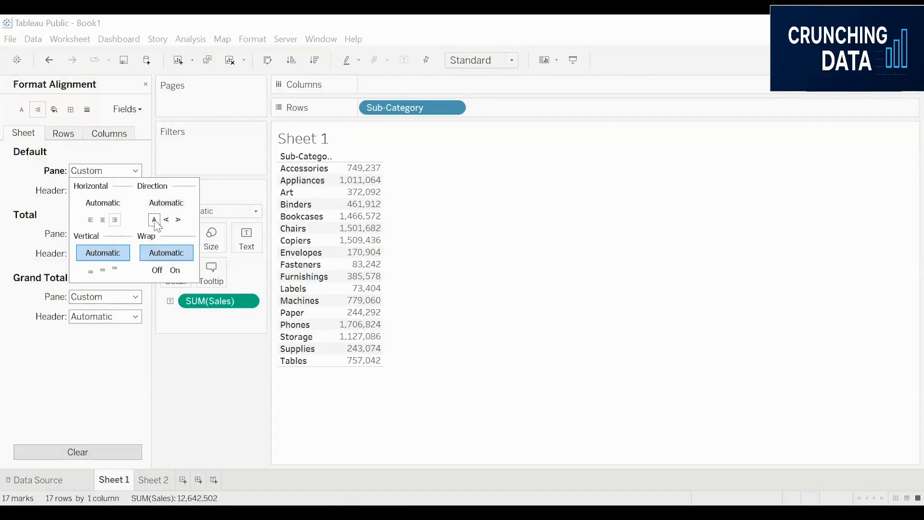
pyautogui.click(165, 211)
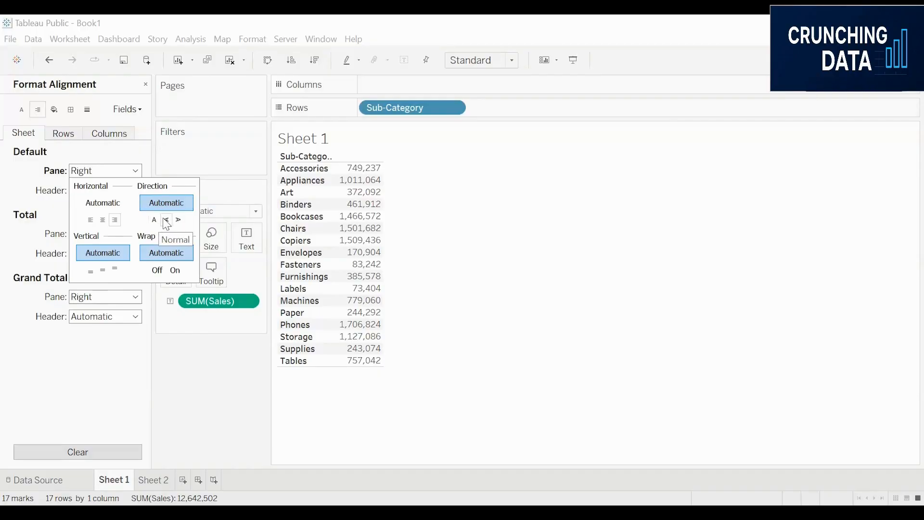
pyautogui.click(166, 222)
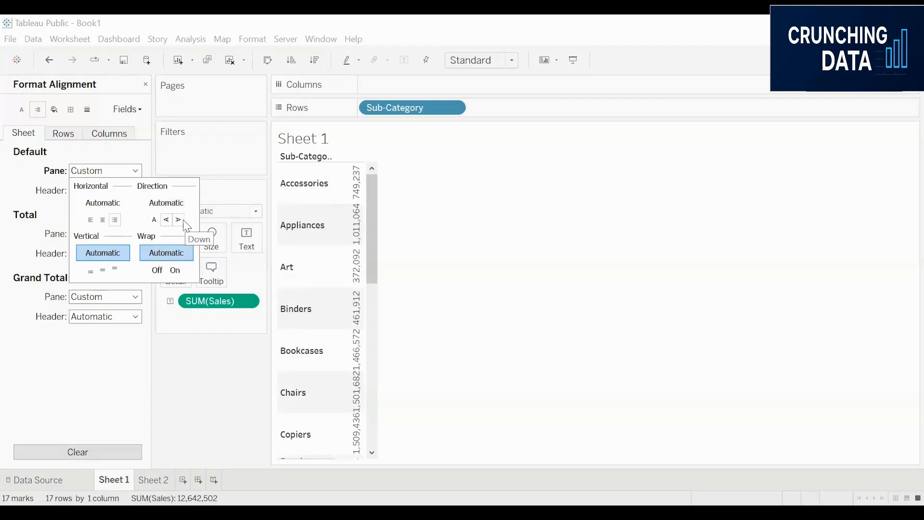
pyautogui.click(179, 220)
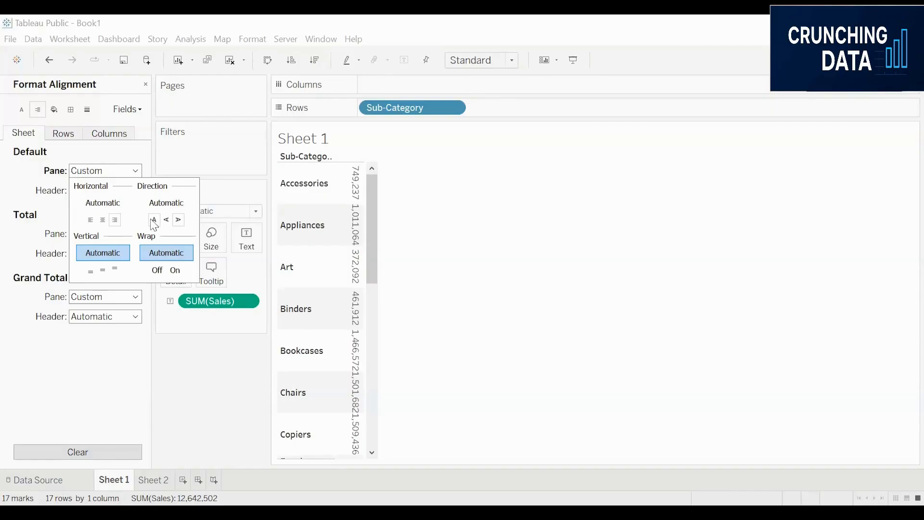
pyautogui.click(154, 220)
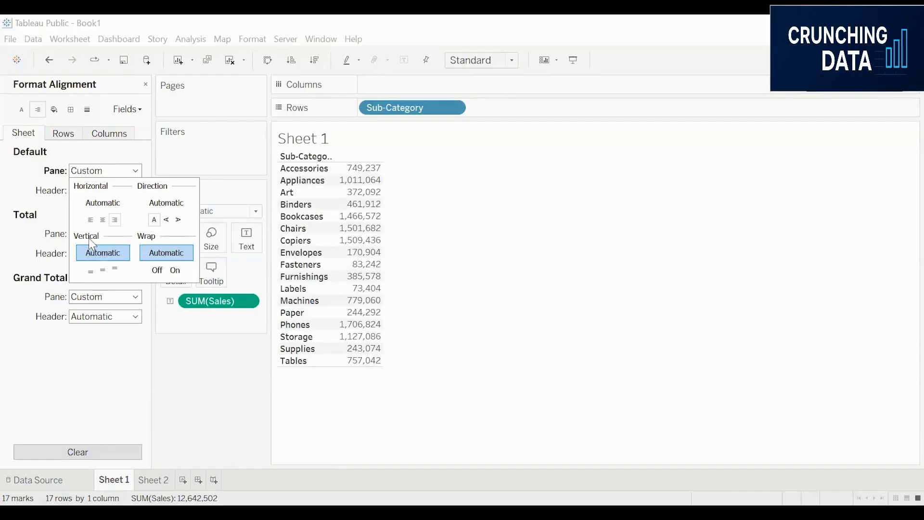
pyautogui.click(91, 271)
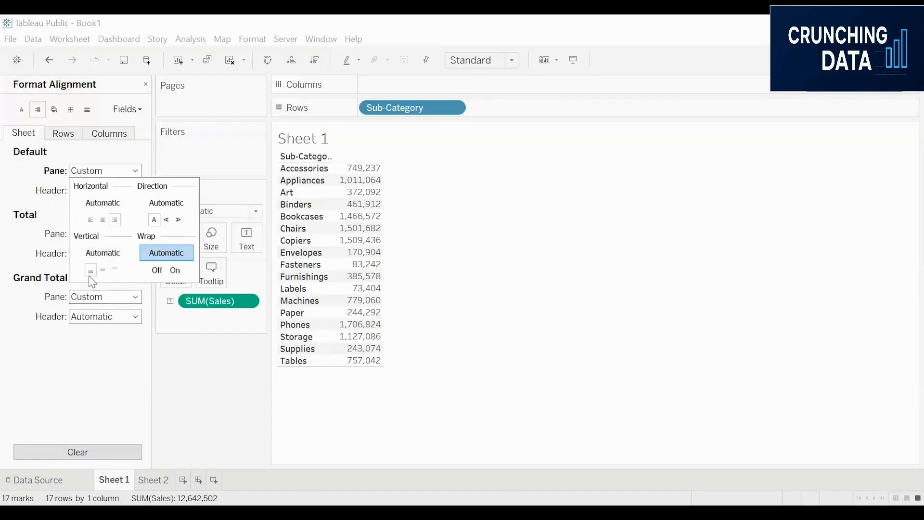
pyautogui.moveTo(356, 203)
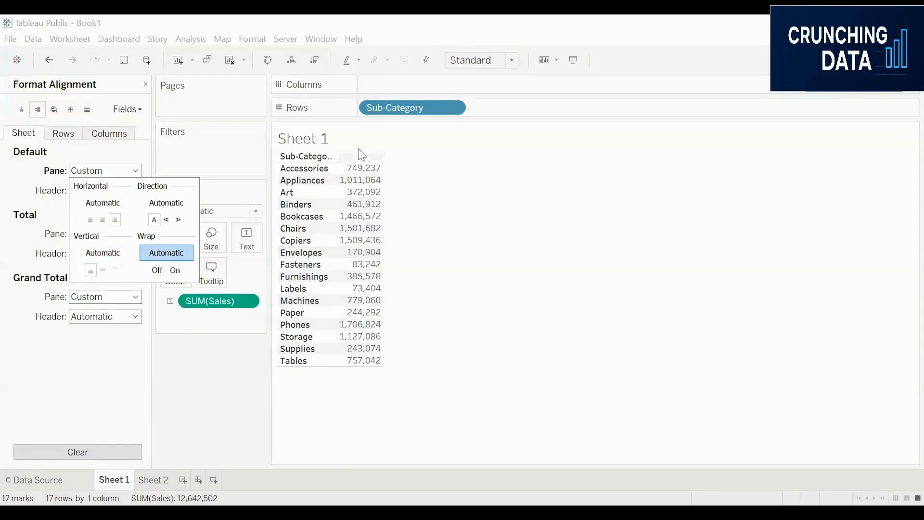
# On Sheet 2, try automatic, top and middle vertical alignment for the default pane, and set it to bottom.
pyautogui.click(163, 479)
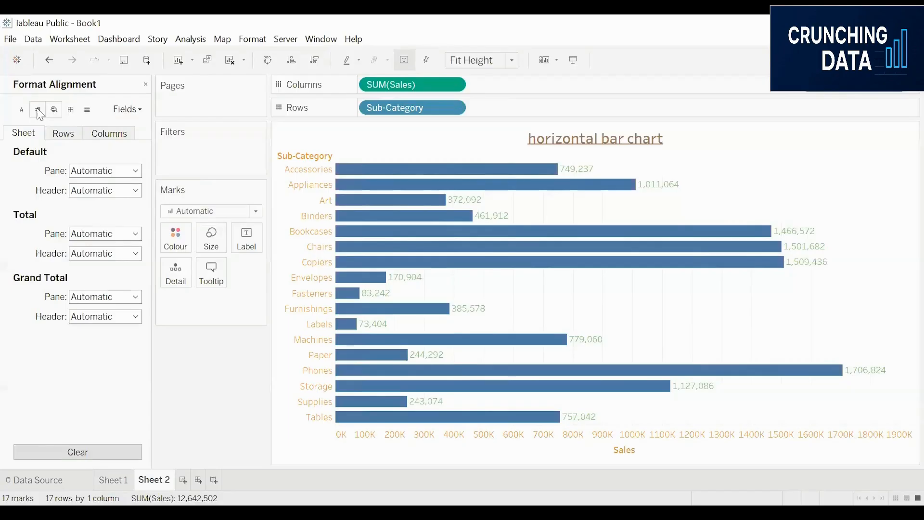
pyautogui.click(118, 172)
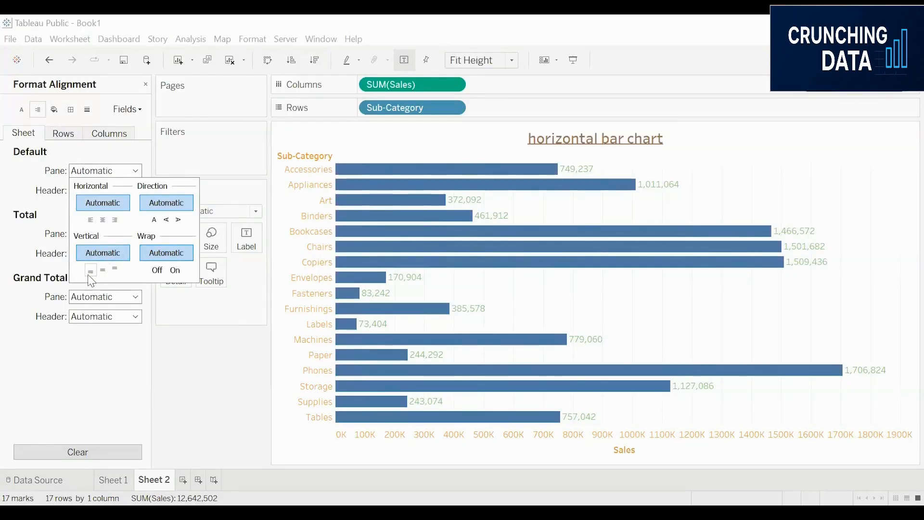
pyautogui.click(89, 273)
pyautogui.click(102, 254)
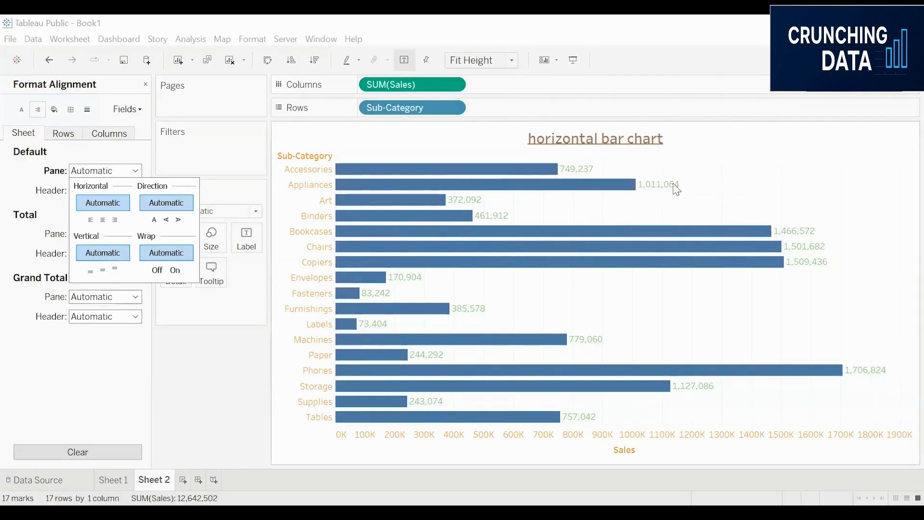
pyautogui.click(115, 271)
pyautogui.click(102, 271)
pyautogui.click(90, 271)
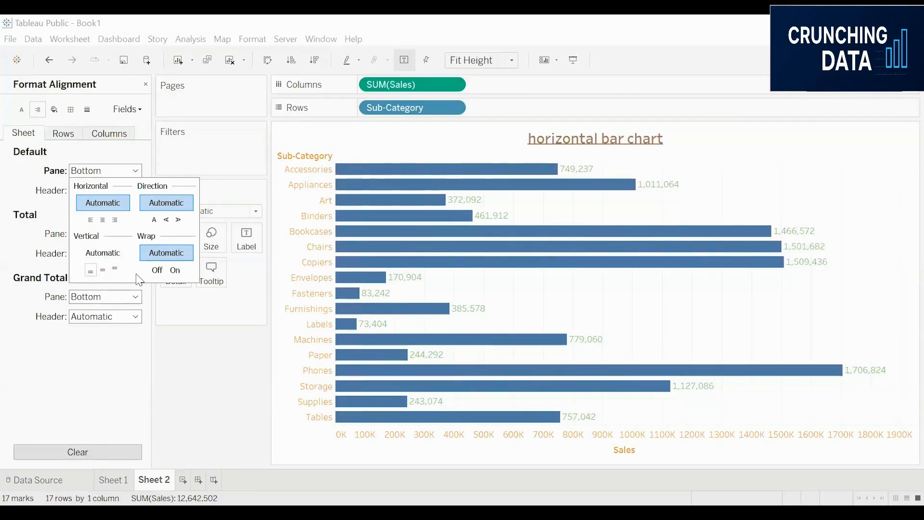
pyautogui.click(22, 208)
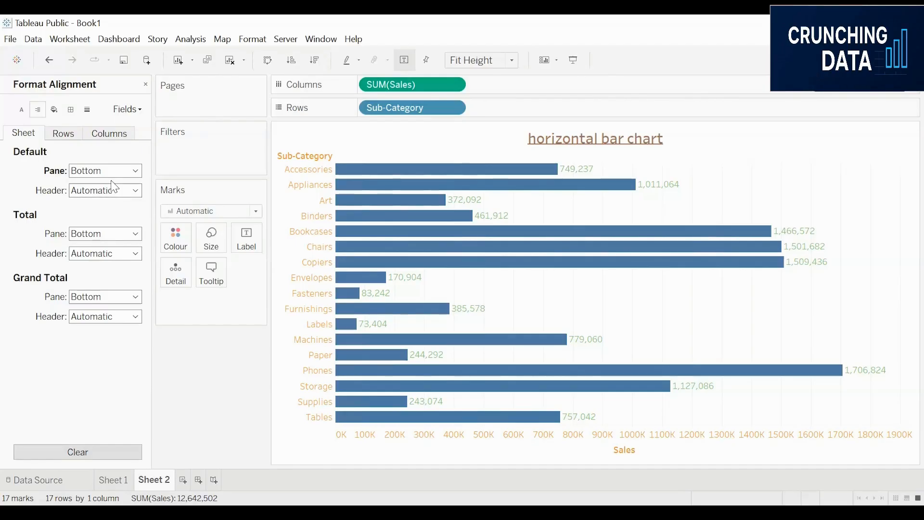
# Set Sheet 2's default worksheet shading to grey.
pyautogui.click(55, 110)
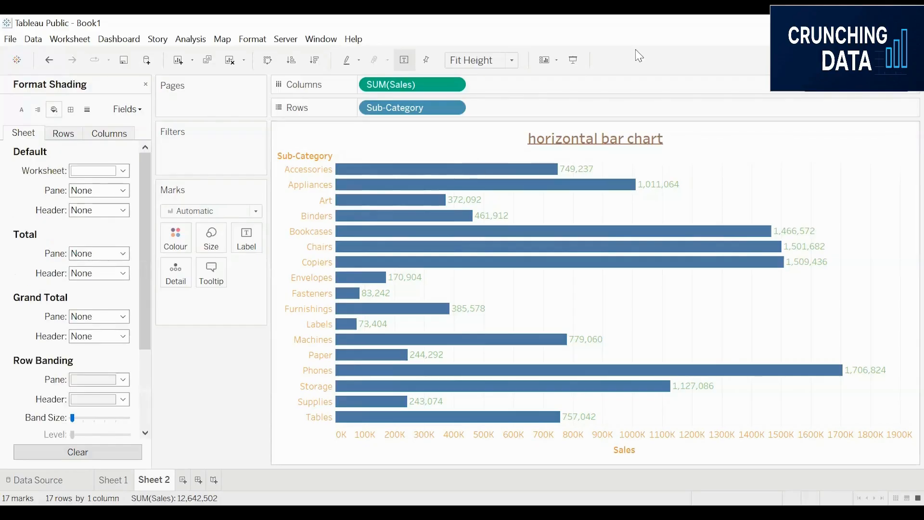
pyautogui.click(107, 175)
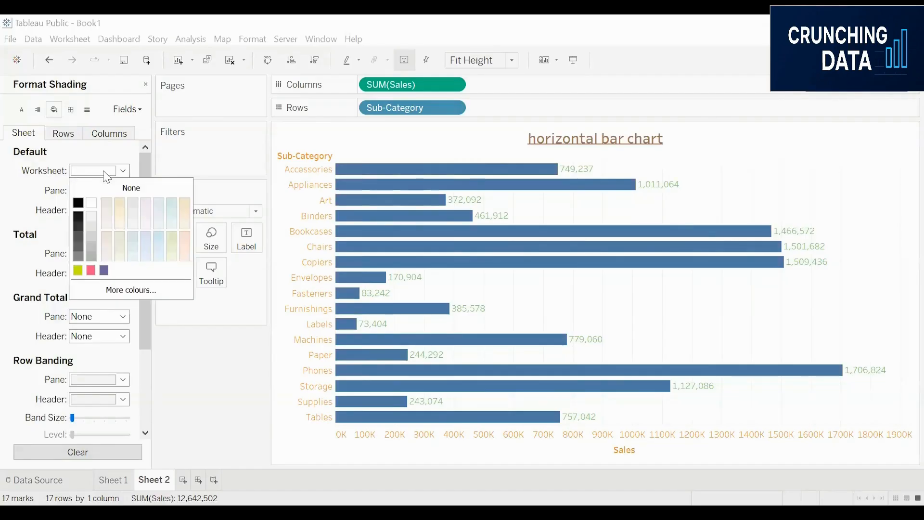
pyautogui.click(89, 247)
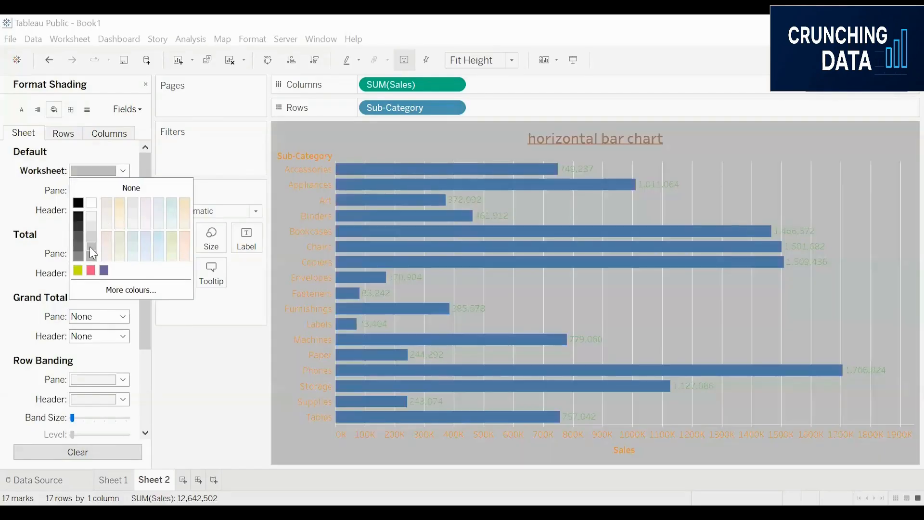
pyautogui.click(11, 192)
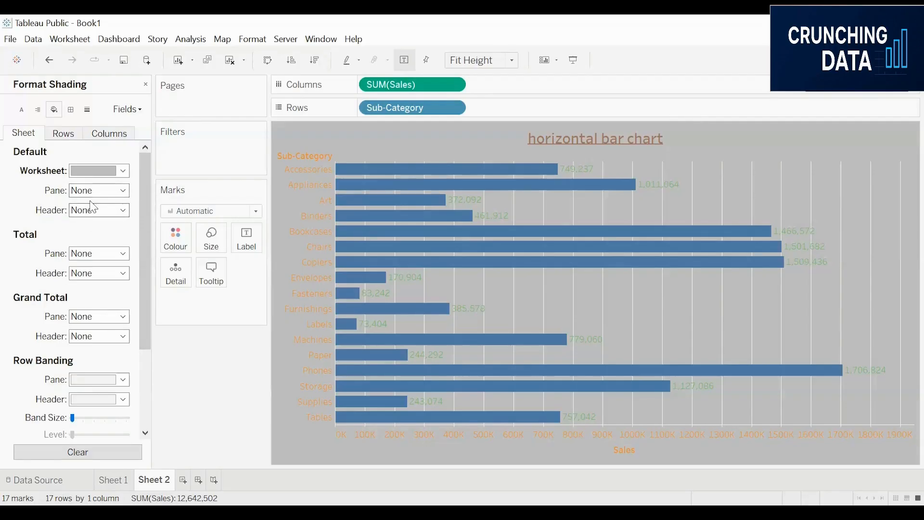
# Set the default pane shading of Sheet 2 to a light cream colour.
pyautogui.click(104, 193)
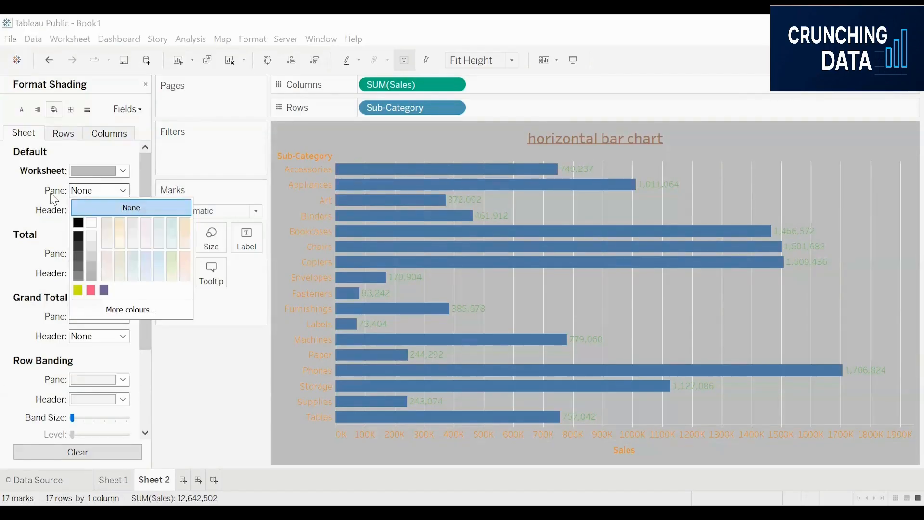
pyautogui.click(119, 236)
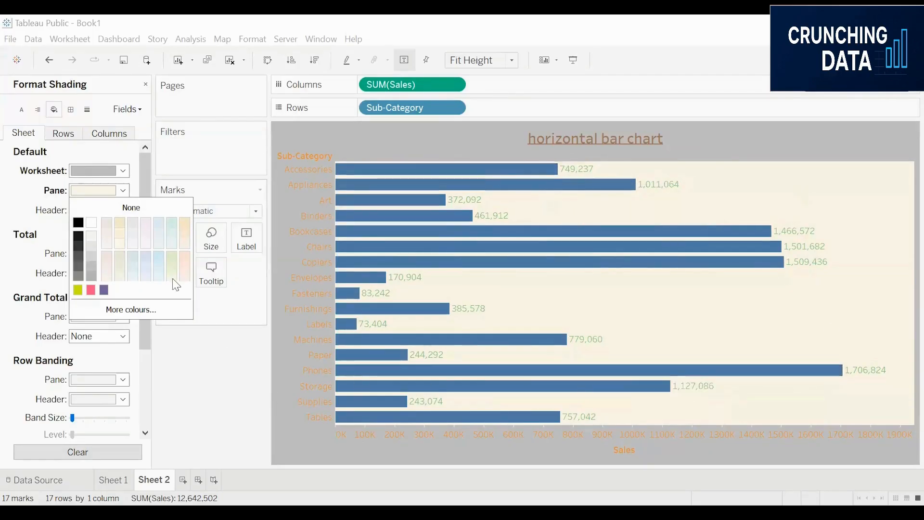
pyautogui.click(52, 197)
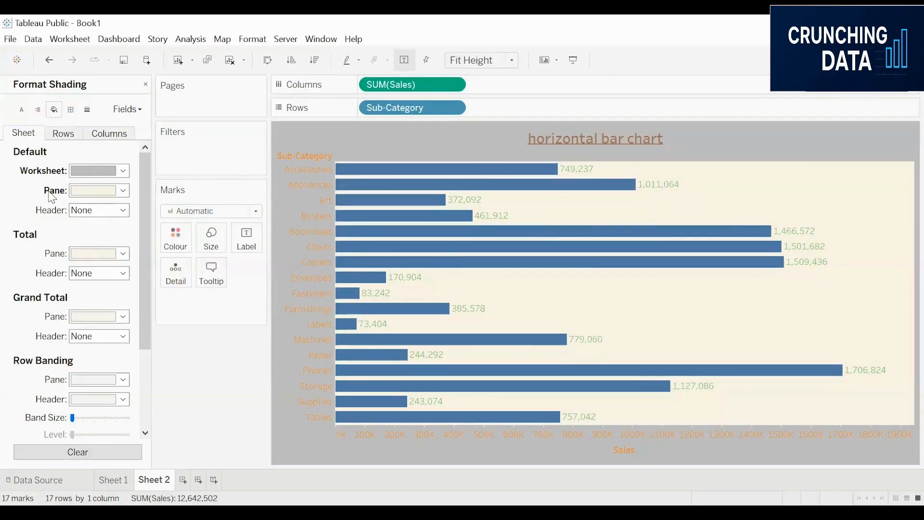
# Set the default header shading of Sheet 2 to a light teal colour.
pyautogui.click(116, 212)
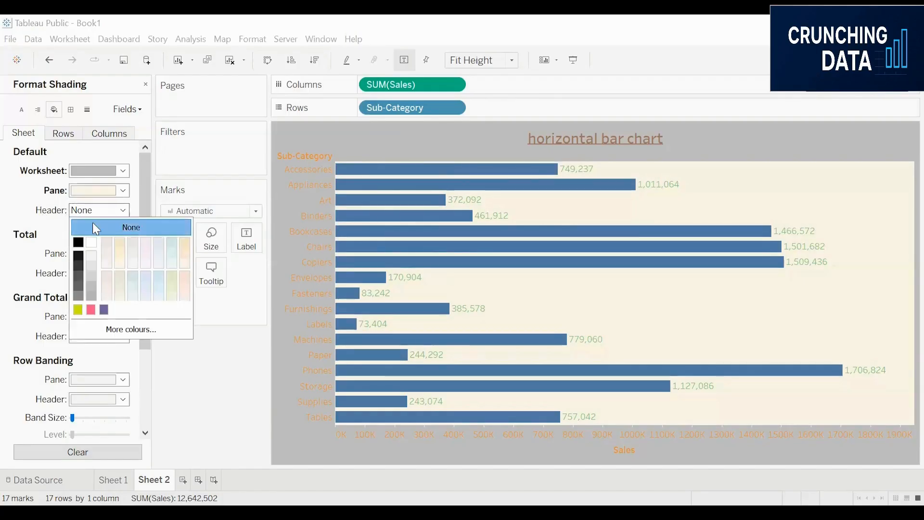
pyautogui.click(174, 243)
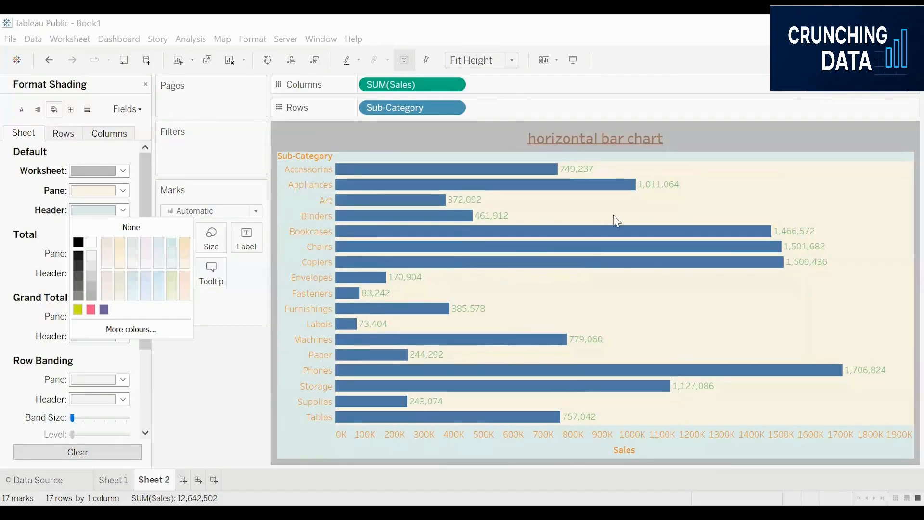
pyautogui.click(204, 367)
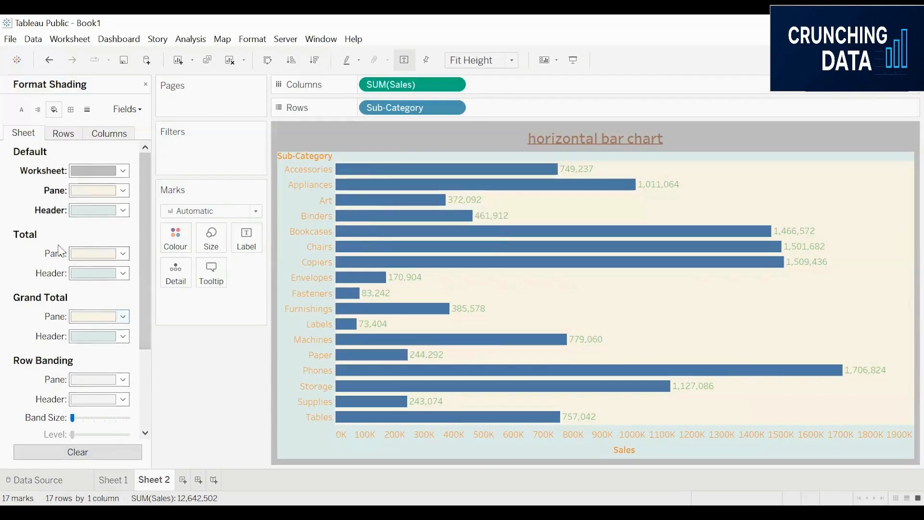
pyautogui.moveTo(144, 250); pyautogui.dragTo(143, 285)
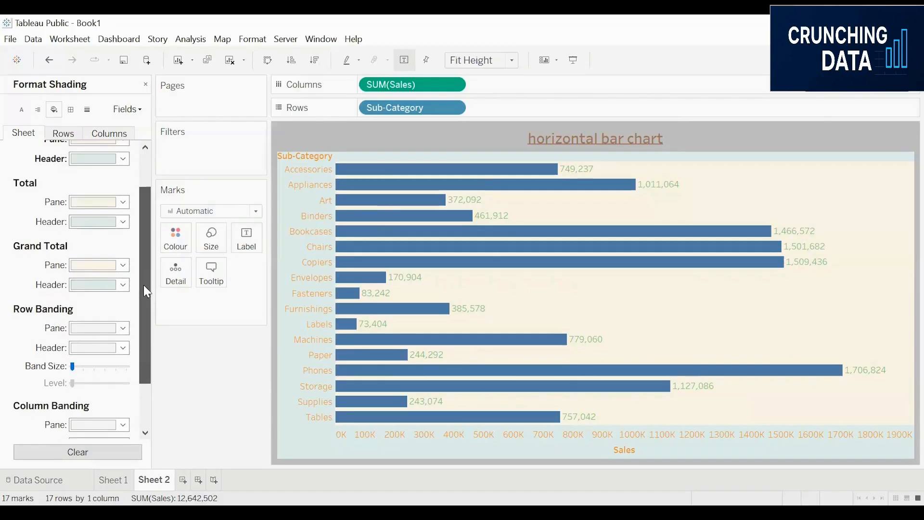
pyautogui.click(89, 266)
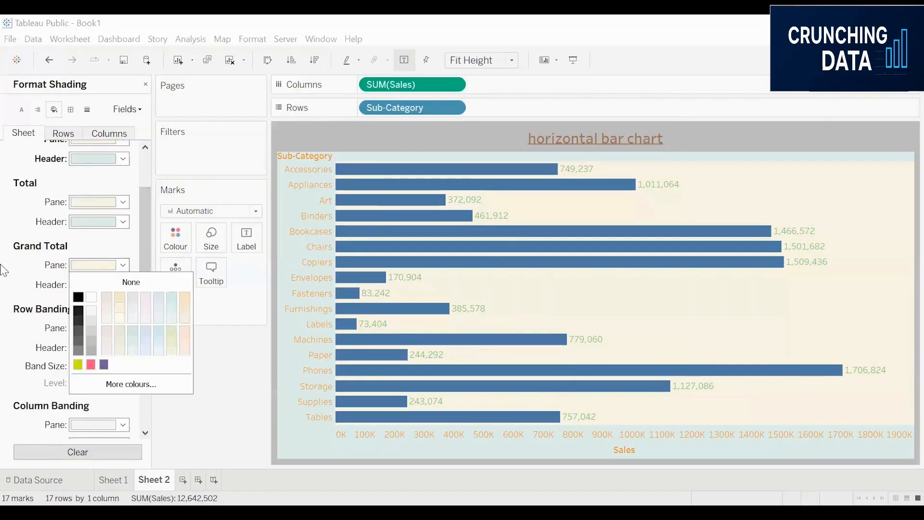
pyautogui.click(1, 265)
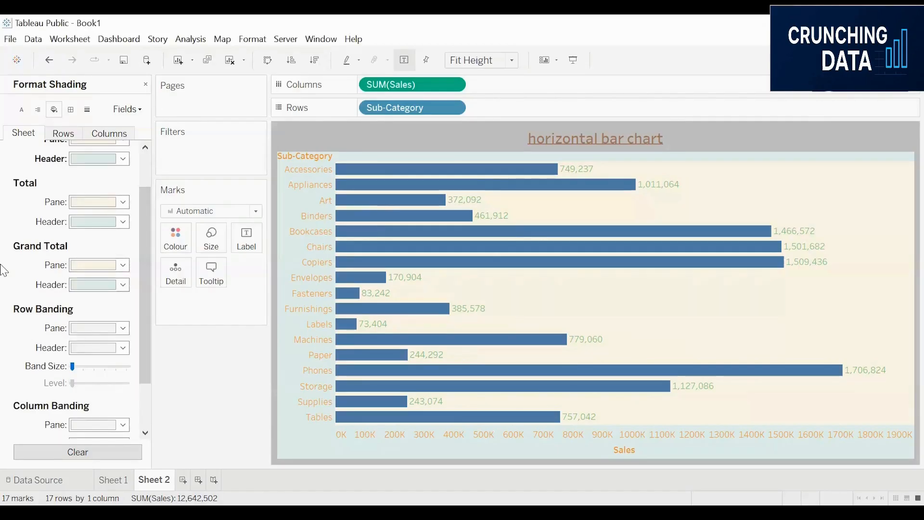
pyautogui.scroll(2, 45, 245)
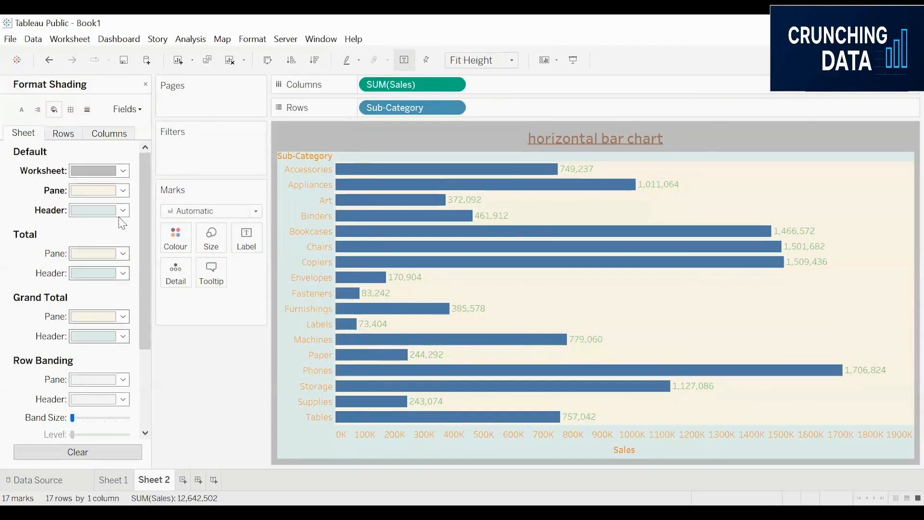
# In Sheet 2's border formatting, try a dashed default cell border, and set it to a dotted line of the thickest width.
pyautogui.click(72, 111)
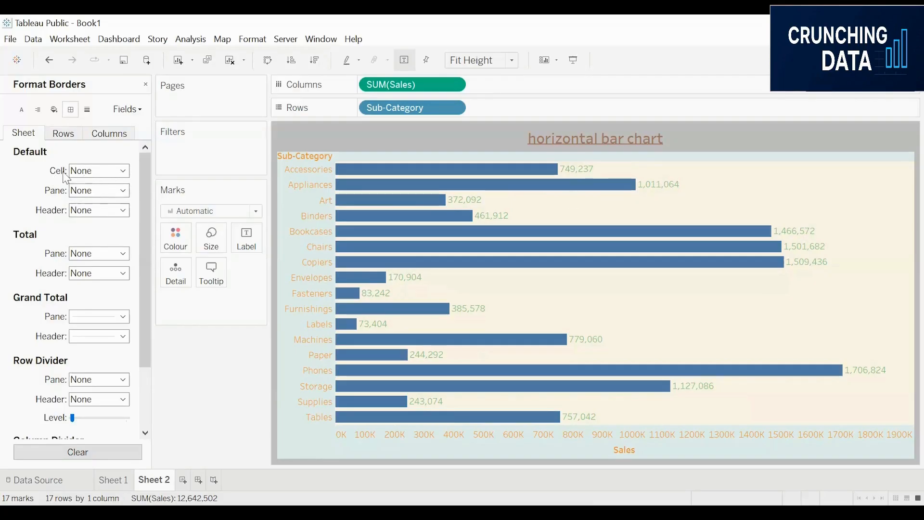
pyautogui.click(109, 176)
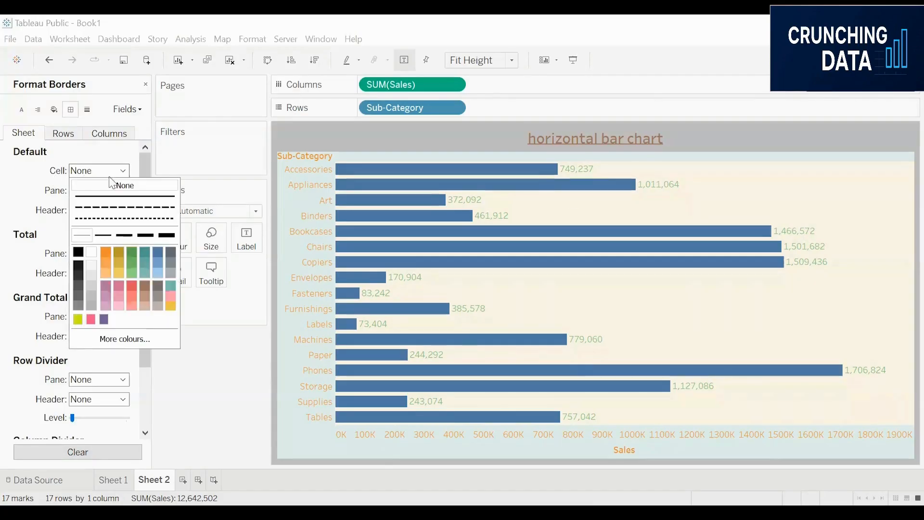
pyautogui.click(118, 211)
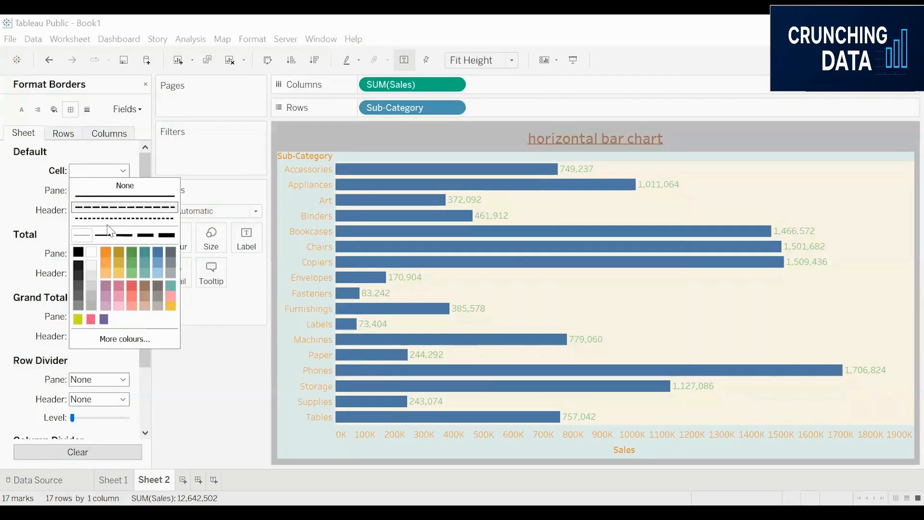
pyautogui.click(165, 235)
pyautogui.click(125, 218)
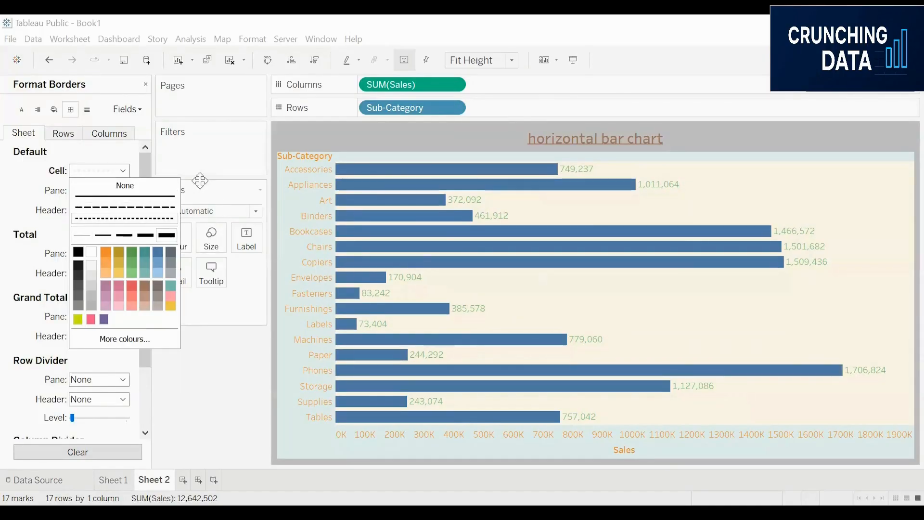
pyautogui.click(448, 181)
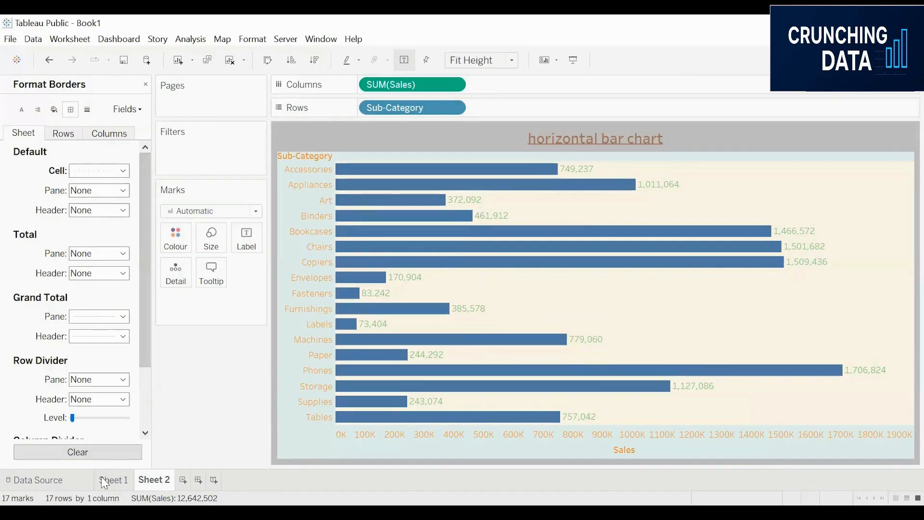
# On Sheet 1, set the default cell border to a dotted line.
pyautogui.click(113, 480)
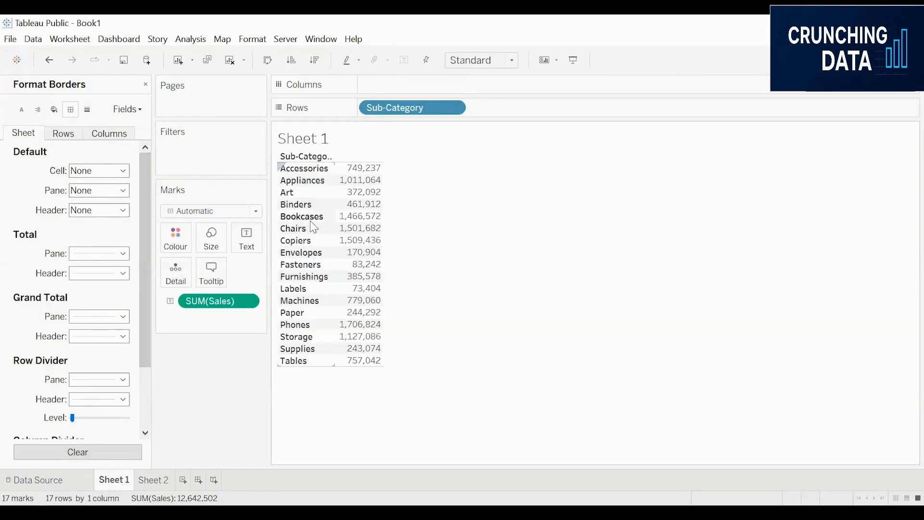
pyautogui.click(112, 172)
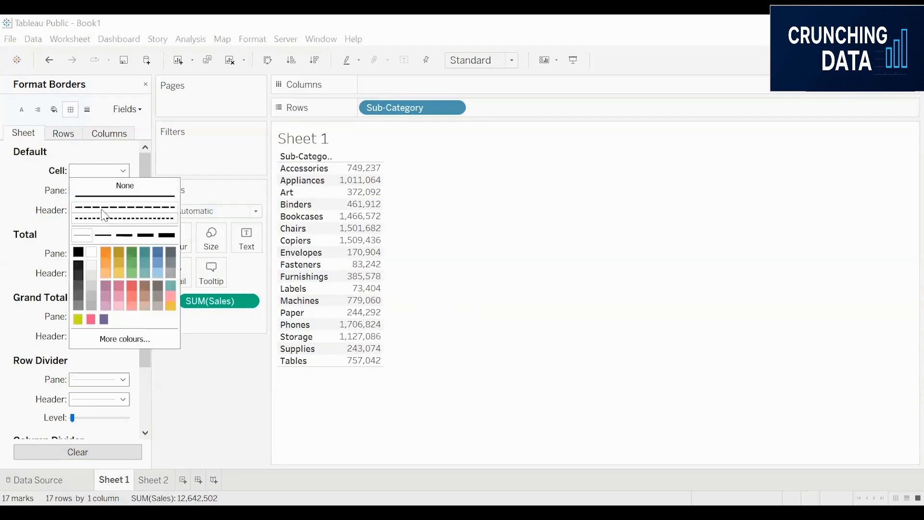
pyautogui.click(98, 219)
# Set Sheet 1's default pane border to a dashed line of the thickest width.
pyautogui.click(95, 195)
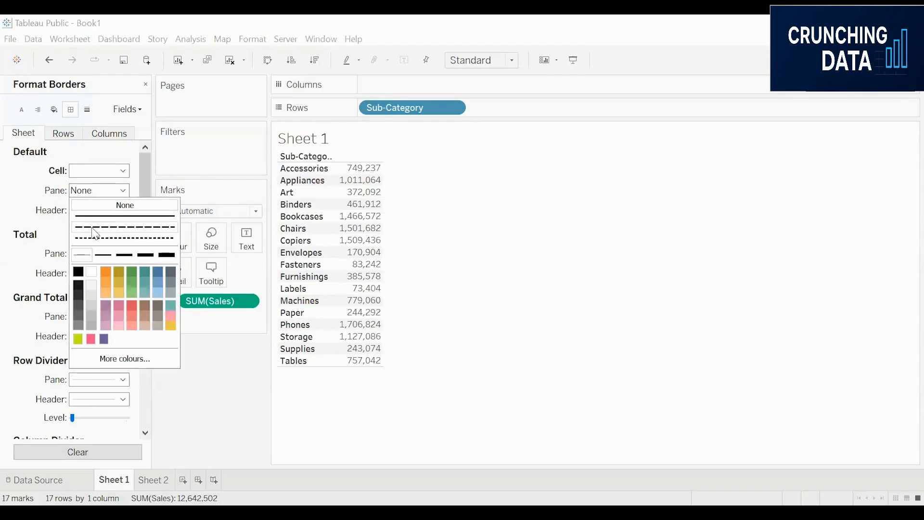
pyautogui.click(127, 230)
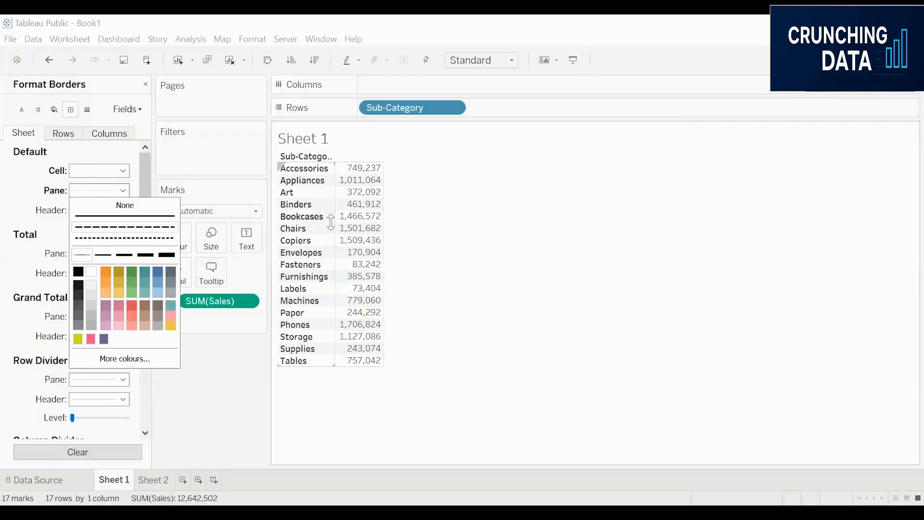
pyautogui.click(144, 255)
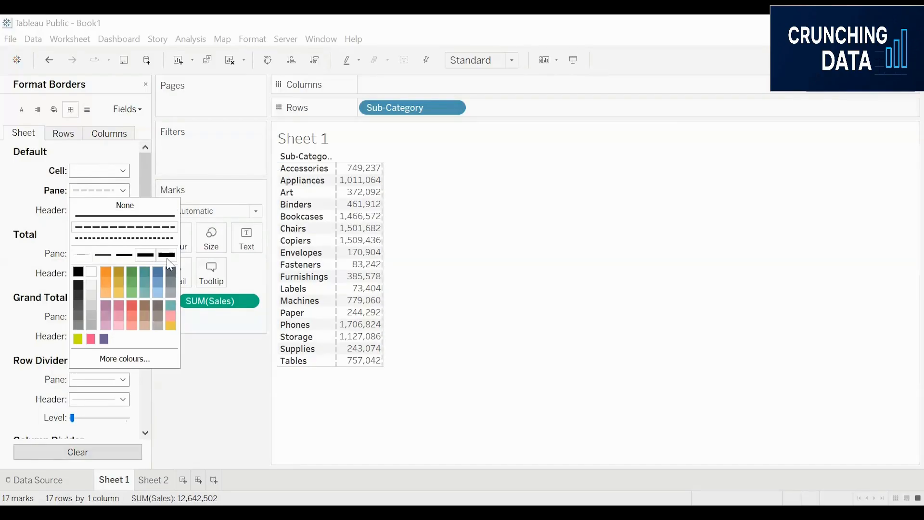
pyautogui.click(168, 260)
pyautogui.click(374, 299)
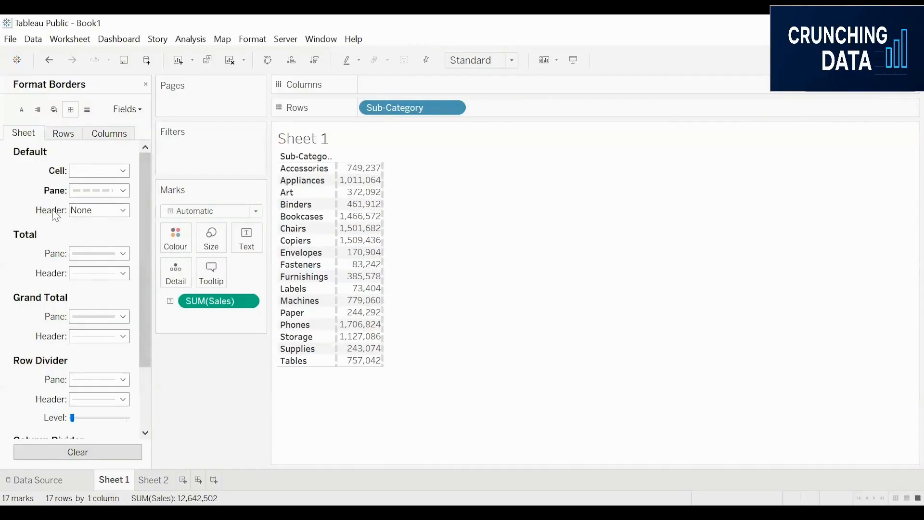
# Set Sheet 1's default header border to a dotted line of the thickest width.
pyautogui.click(112, 215)
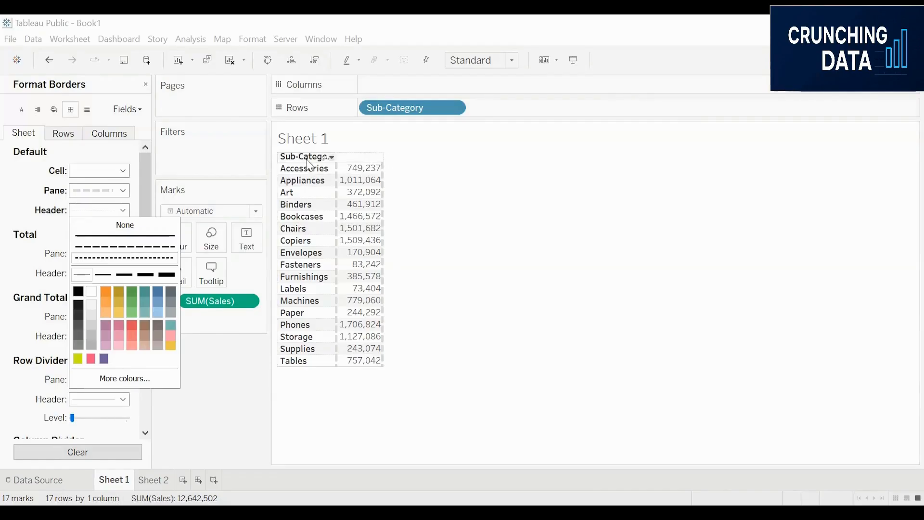
pyautogui.click(167, 276)
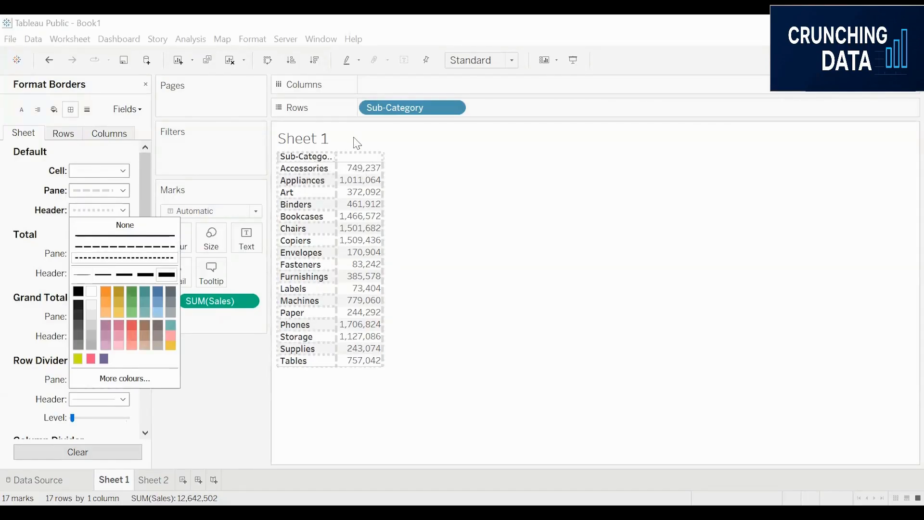
pyautogui.click(462, 207)
# Try the Entire View fit for the Sheet 1 table, and set it to Fit Height.
pyautogui.click(487, 61)
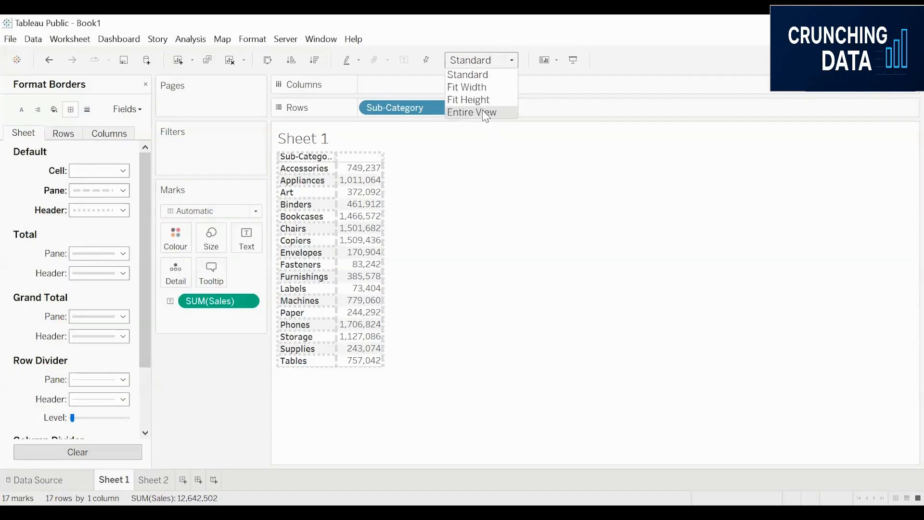
pyautogui.click(486, 113)
pyautogui.click(493, 62)
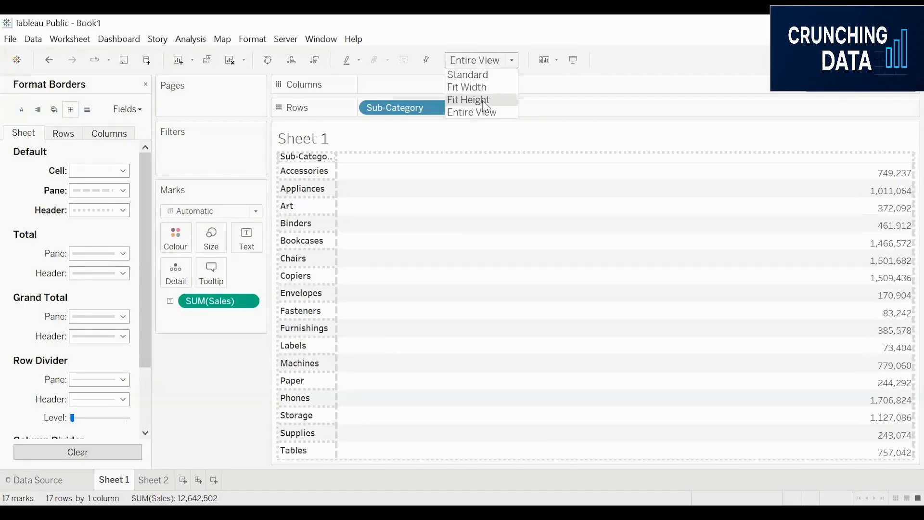
pyautogui.click(485, 102)
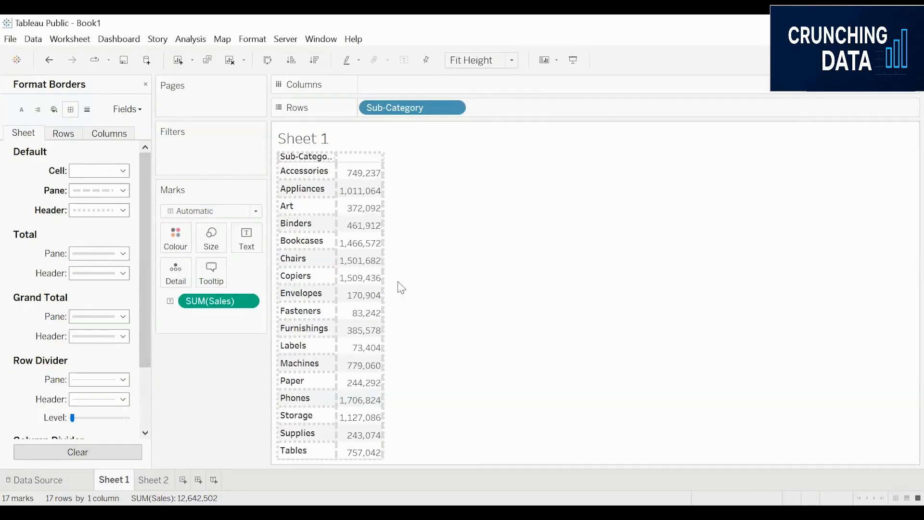
# In Sheet 2's line formatting, set the grid lines to a black dotted line of the thickest width.
pyautogui.click(87, 110)
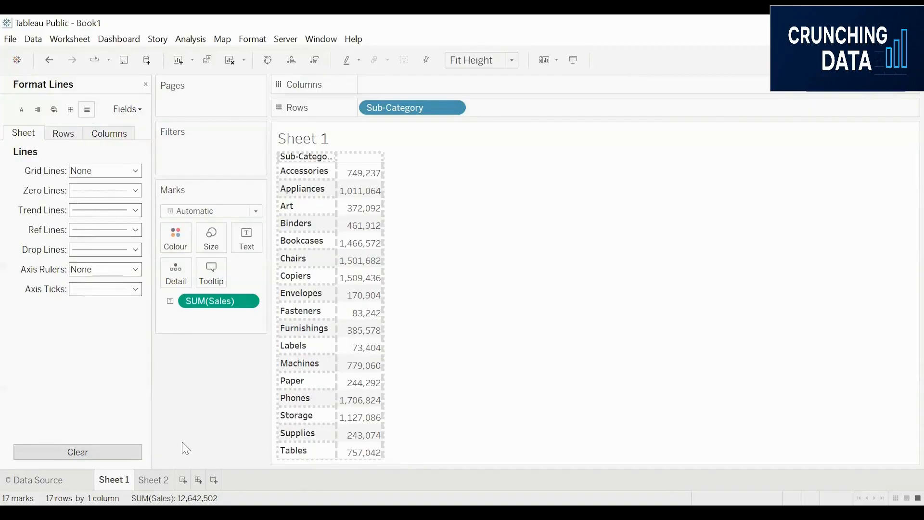
pyautogui.click(153, 481)
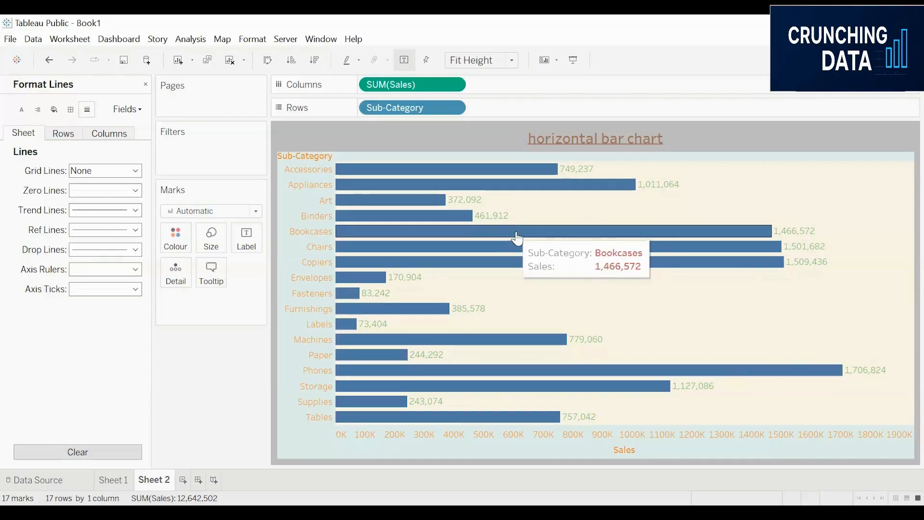
pyautogui.click(122, 173)
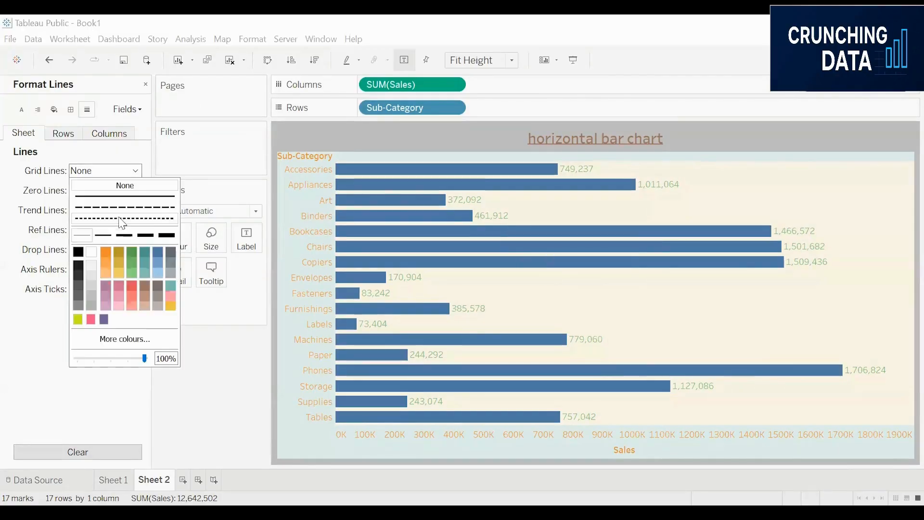
pyautogui.click(125, 218)
pyautogui.click(168, 236)
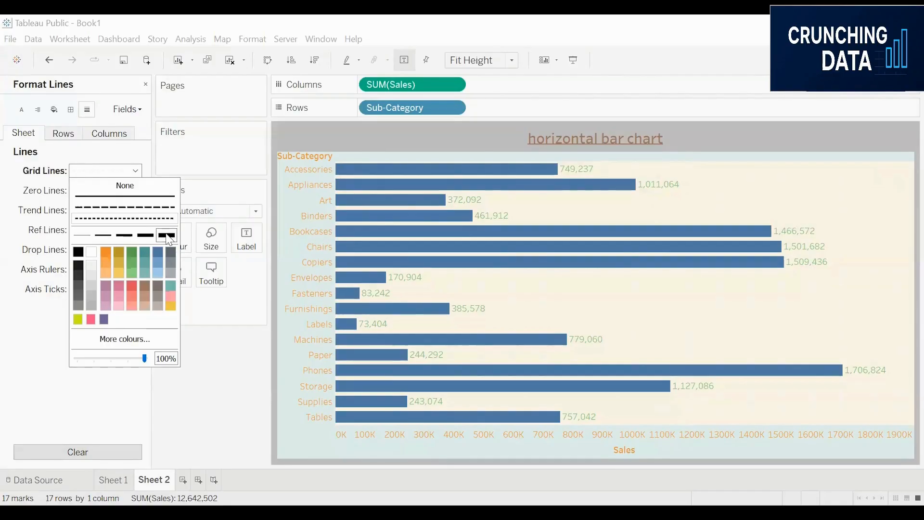
pyautogui.click(78, 253)
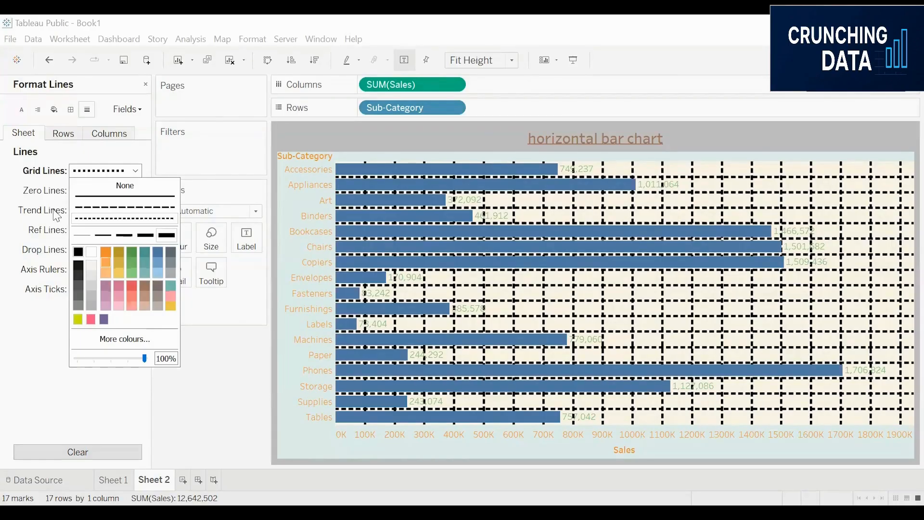
# Reduce the thickness of Sheet 2's grid lines to the second-thinnest width.
pyautogui.click(121, 171)
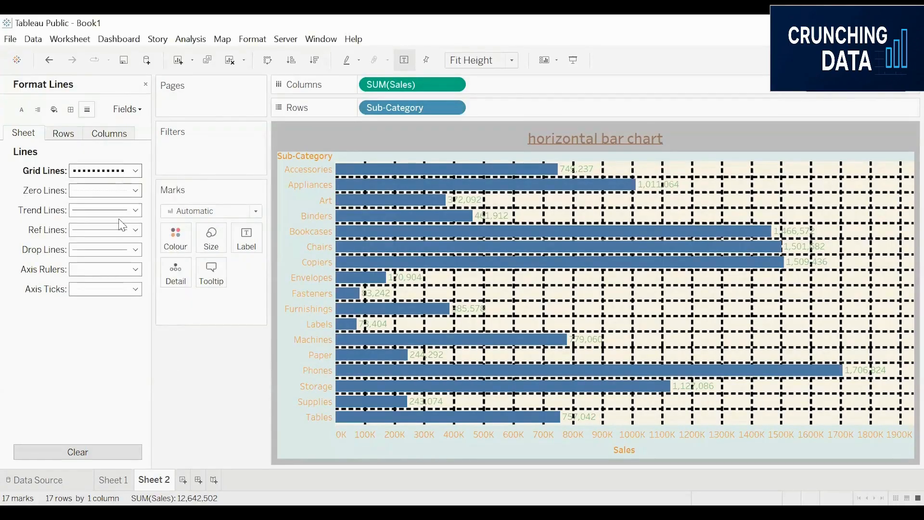
pyautogui.click(122, 172)
pyautogui.click(106, 238)
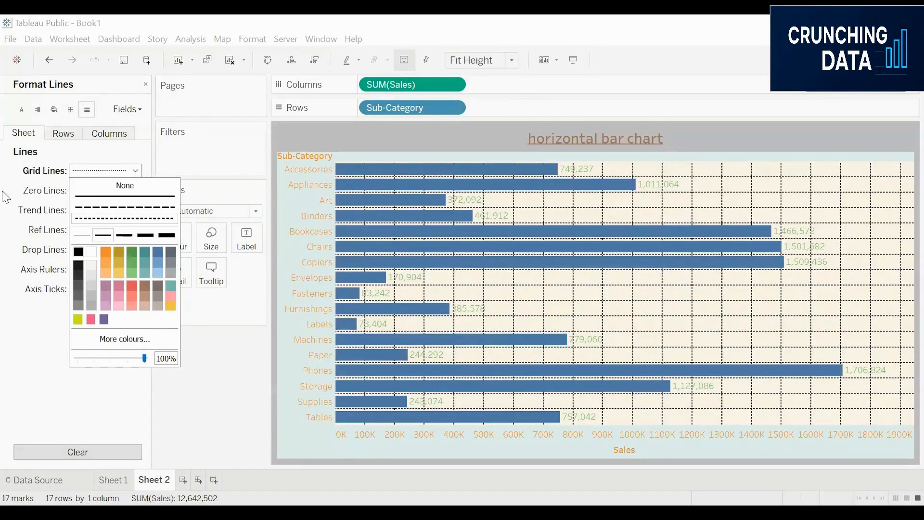
# Set Sheet 2's zero lines to a light orange dashed line.
pyautogui.click(108, 191)
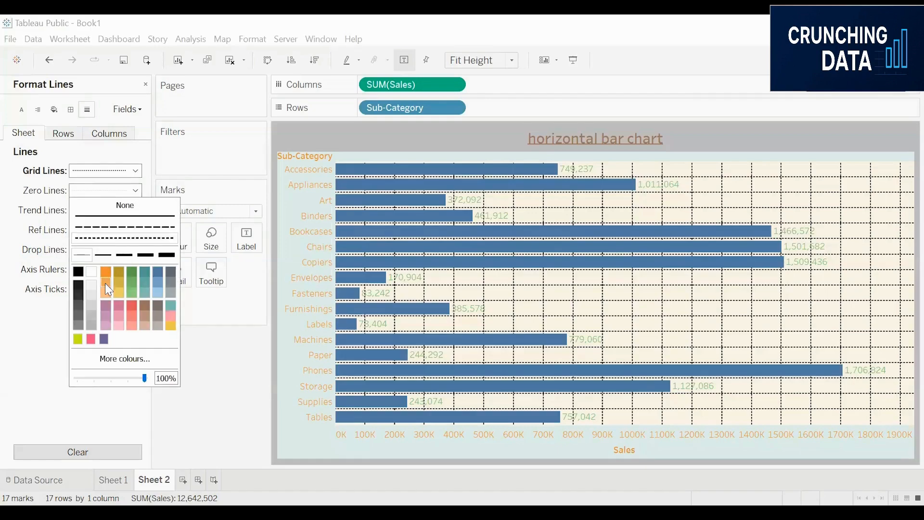
pyautogui.click(105, 283)
pyautogui.click(121, 229)
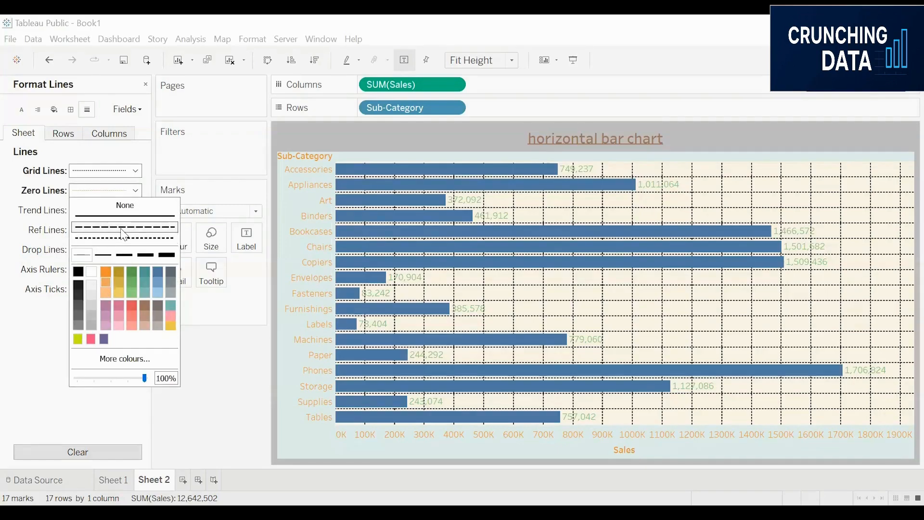
pyautogui.click(44, 213)
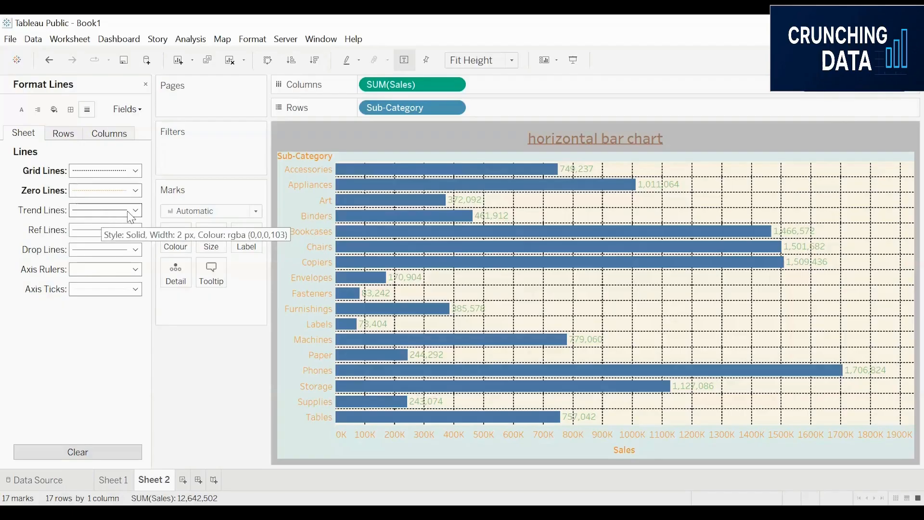
# Set Sheet 2's trend lines to a green dotted line and adjust the colour's opacity.
pyautogui.click(54, 220)
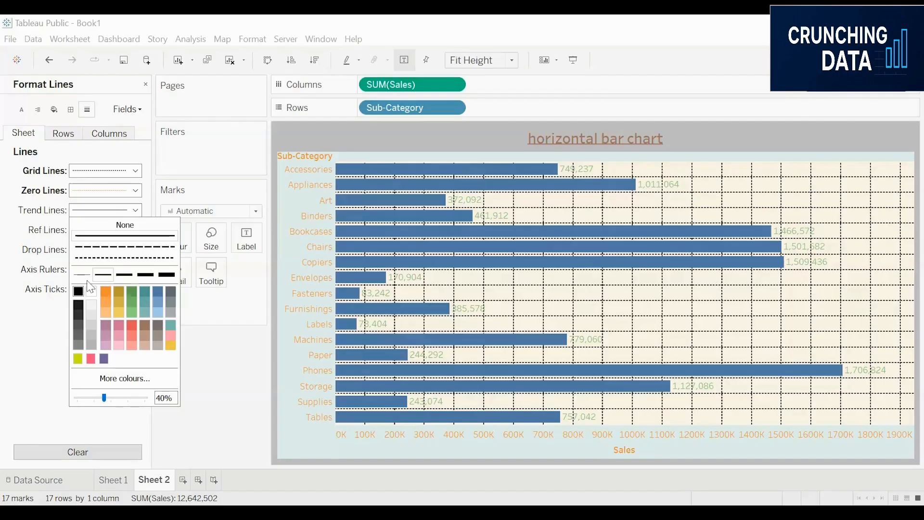
pyautogui.click(124, 259)
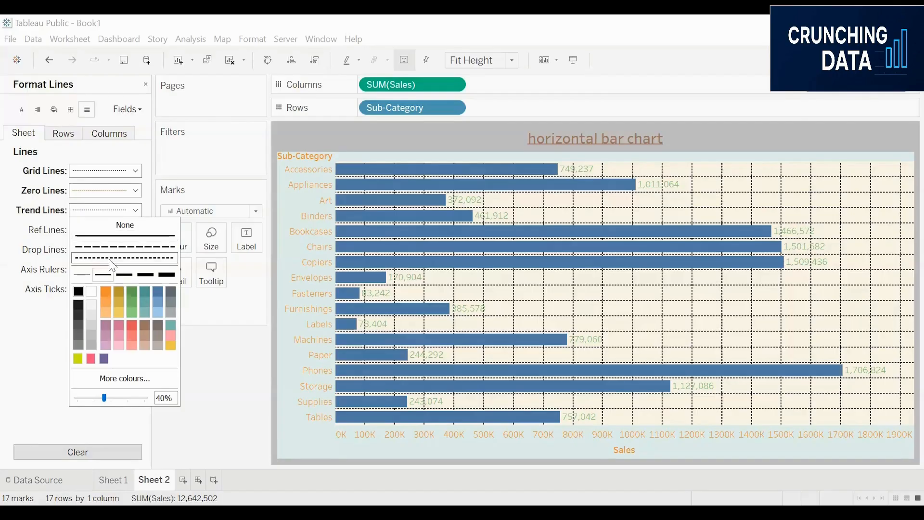
pyautogui.click(133, 299)
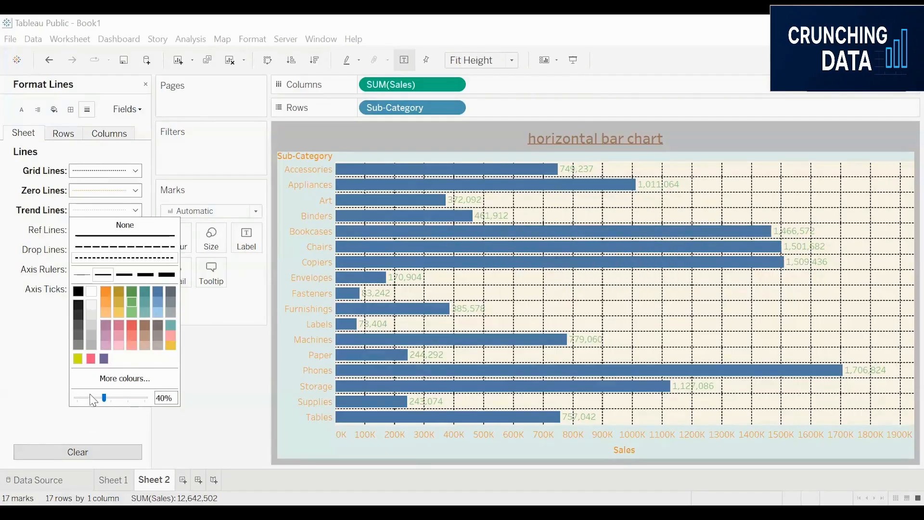
pyautogui.moveTo(103, 398); pyautogui.dragTo(122, 403)
pyautogui.click(49, 224)
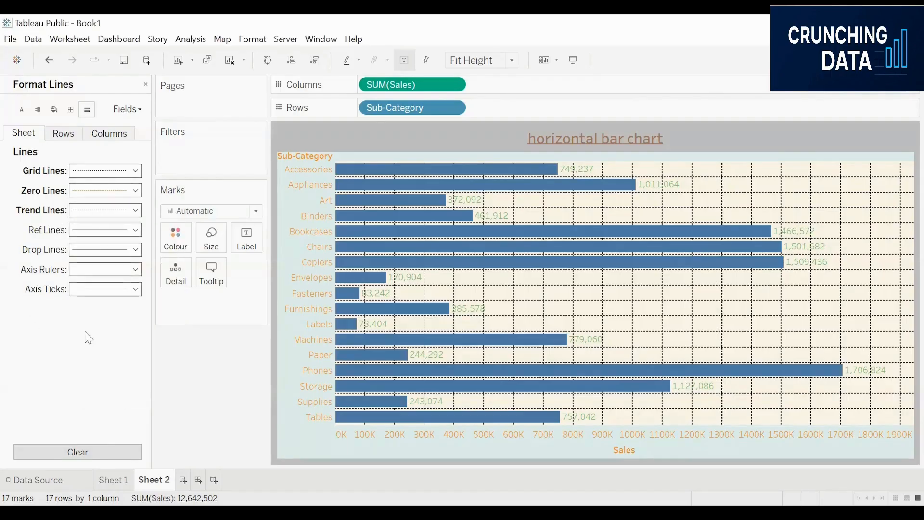